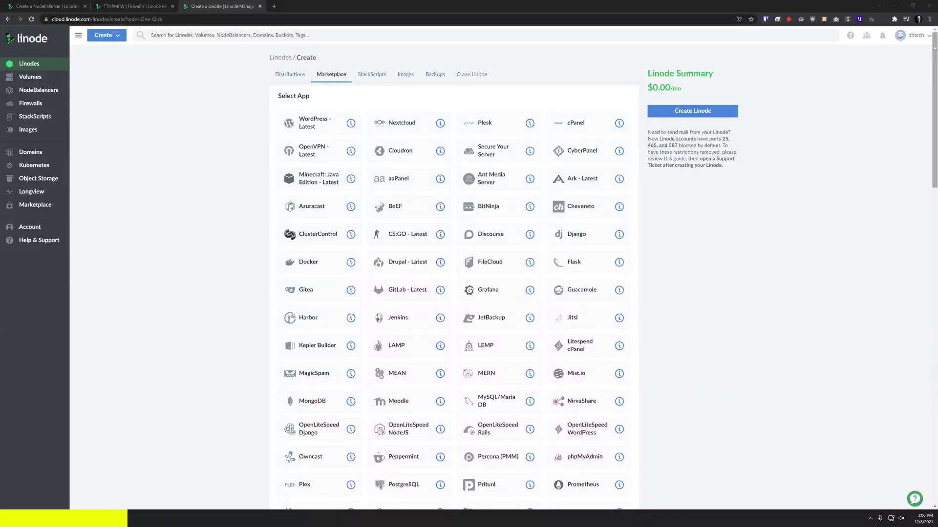
View the DockerServer Linode's summary, IP addresses and SSH access command in Cloud Manager.
{"action": "left_click_drag", "start_coordinate": [934, 47], "coordinate": [936, 336]}
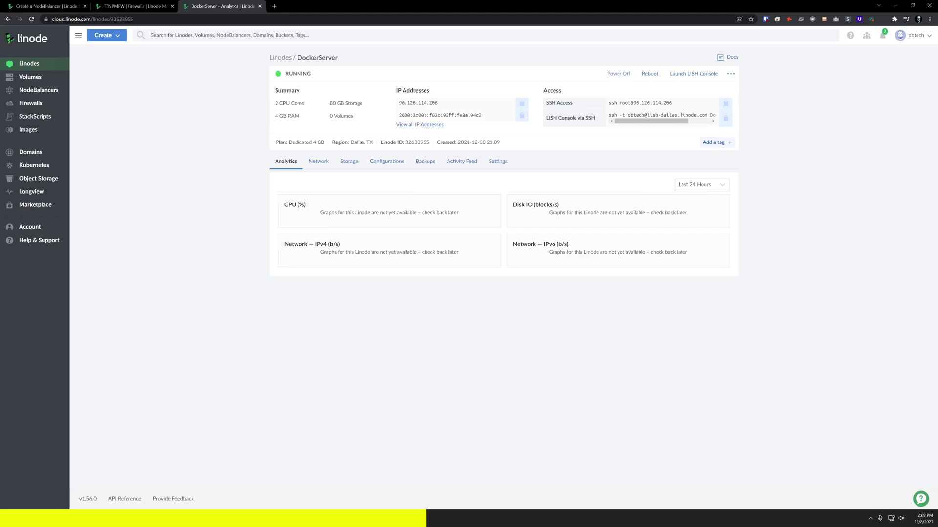
Run sudo docker ps over SSH, confirming the server has no containers yet.
{"action": "type", "text": "sudo docker ps"}
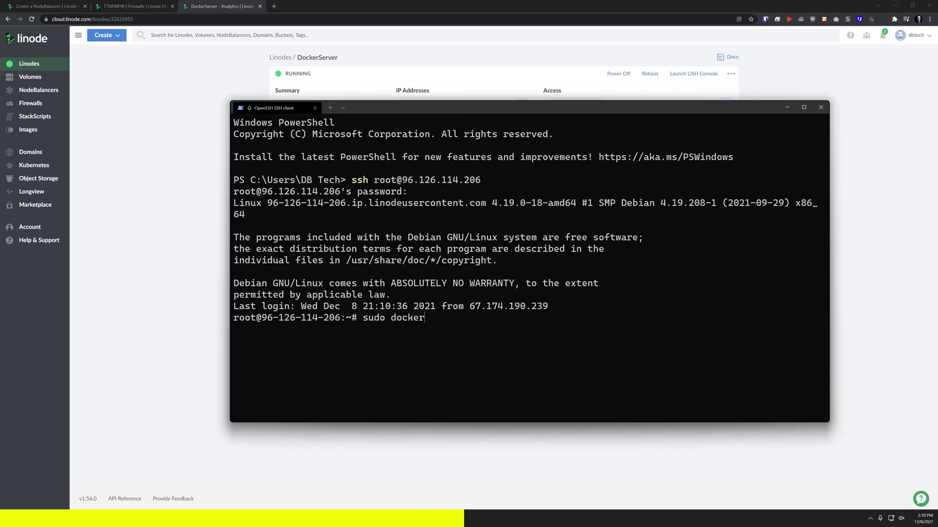
{"action": "key", "text": "Return"}
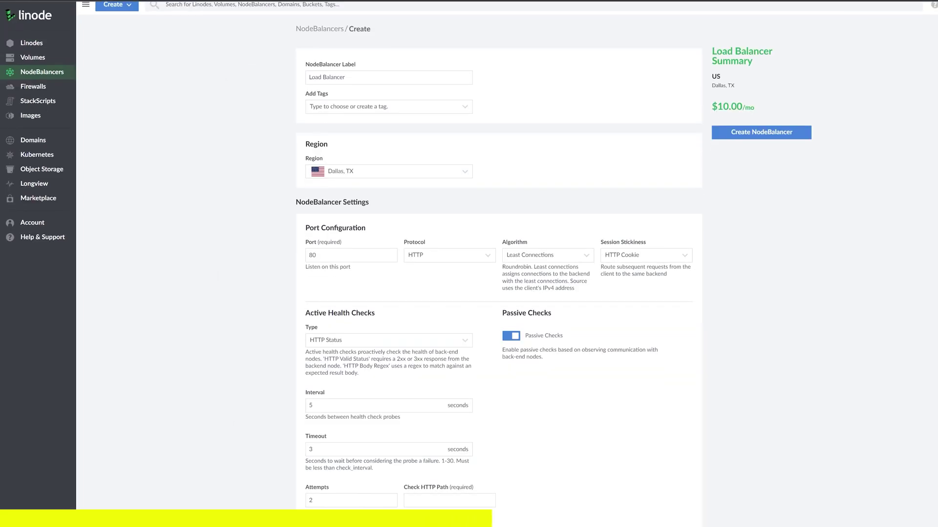
{"action": "scroll", "coordinate": [499, 264], "scroll_direction": "down", "scroll_amount": 4}
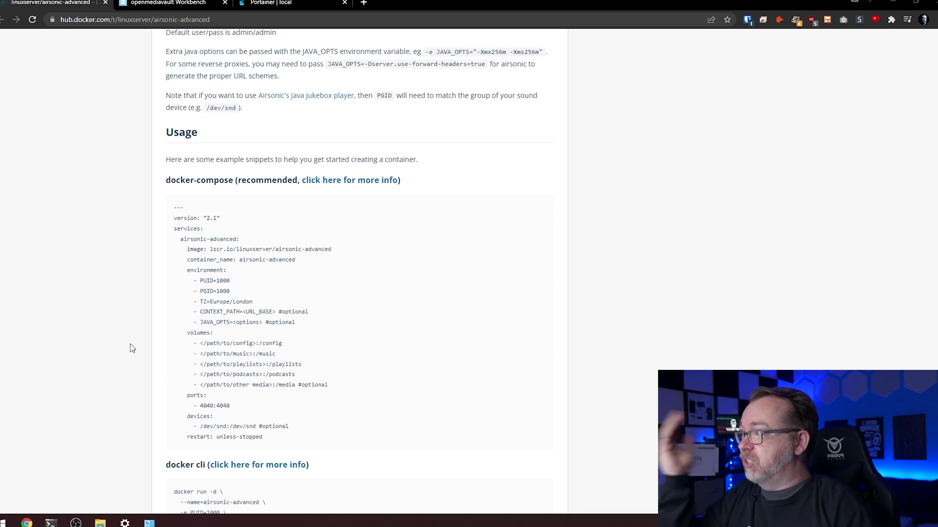
{"action": "scroll", "coordinate": [131, 348], "scroll_direction": "up", "scroll_amount": 20}
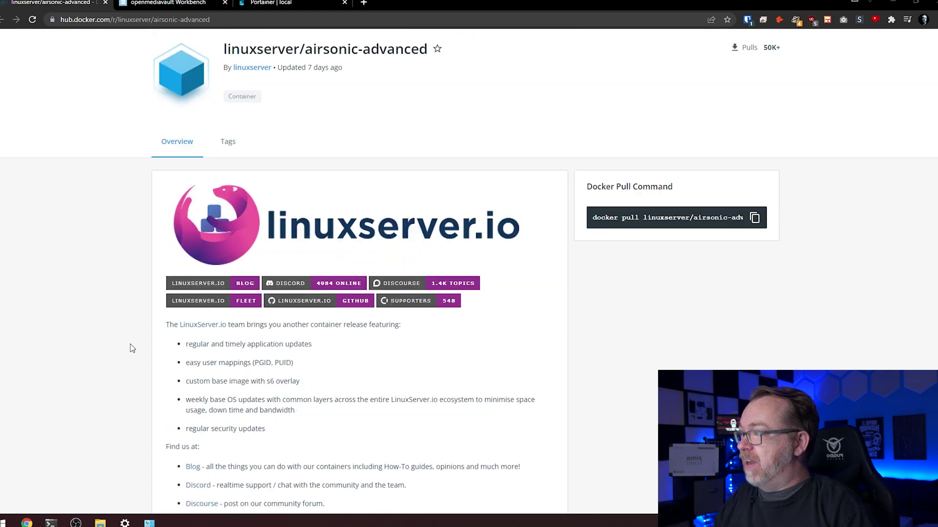
{"action": "scroll", "coordinate": [132, 348], "scroll_direction": "up", "scroll_amount": 2}
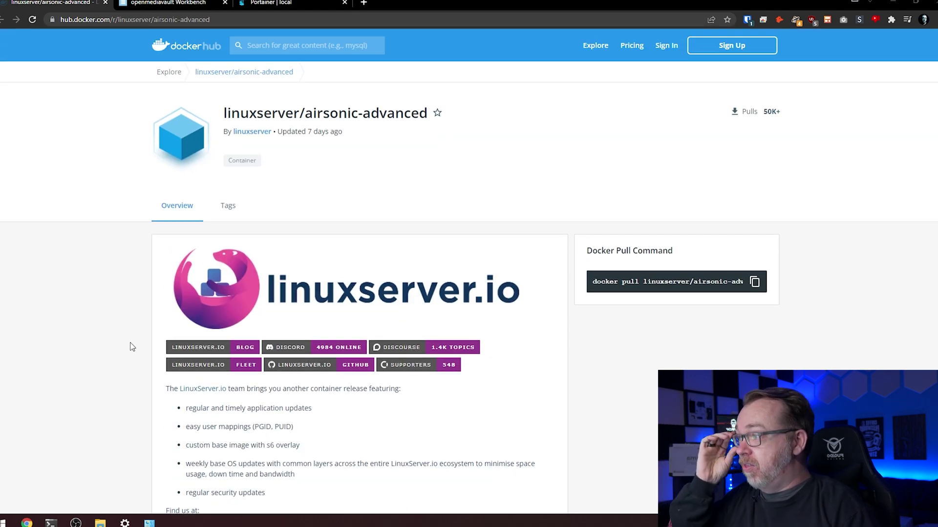
{"action": "scroll", "coordinate": [130, 342], "scroll_direction": "down", "scroll_amount": 5}
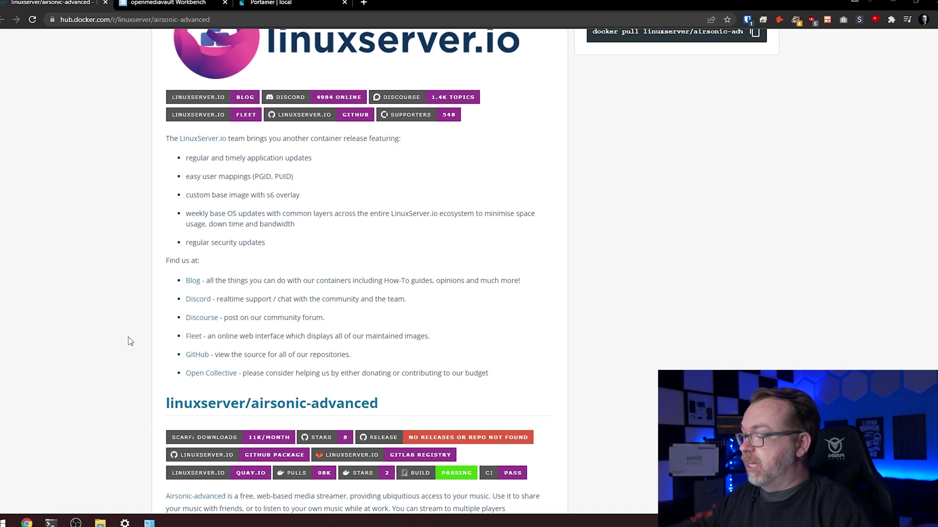
{"action": "scroll", "coordinate": [131, 341], "scroll_direction": "down", "scroll_amount": 4}
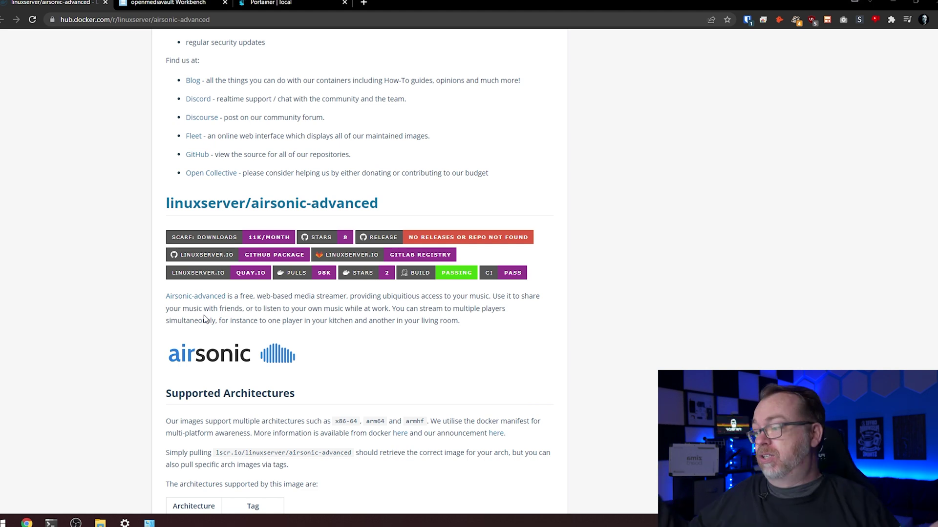
{"action": "scroll", "coordinate": [204, 318], "scroll_direction": "down", "scroll_amount": 3}
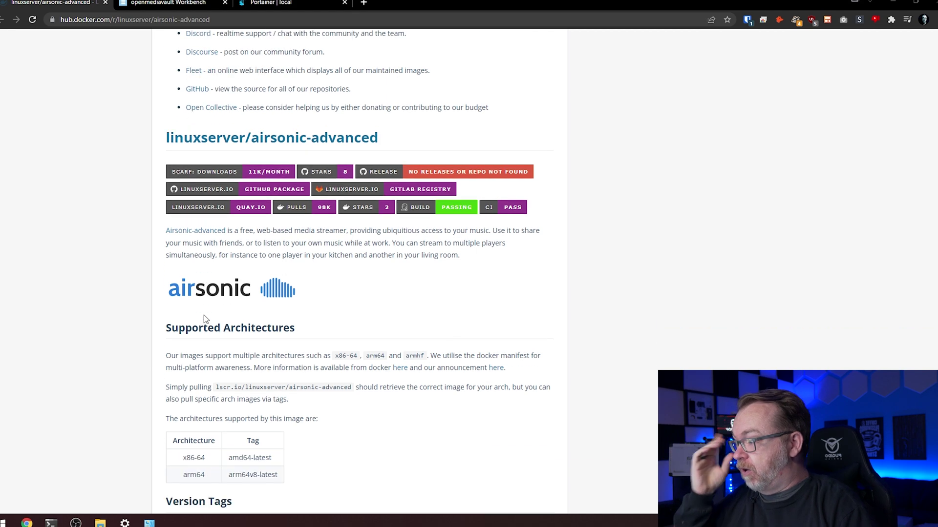
{"action": "scroll", "coordinate": [205, 318], "scroll_direction": "down", "scroll_amount": 1}
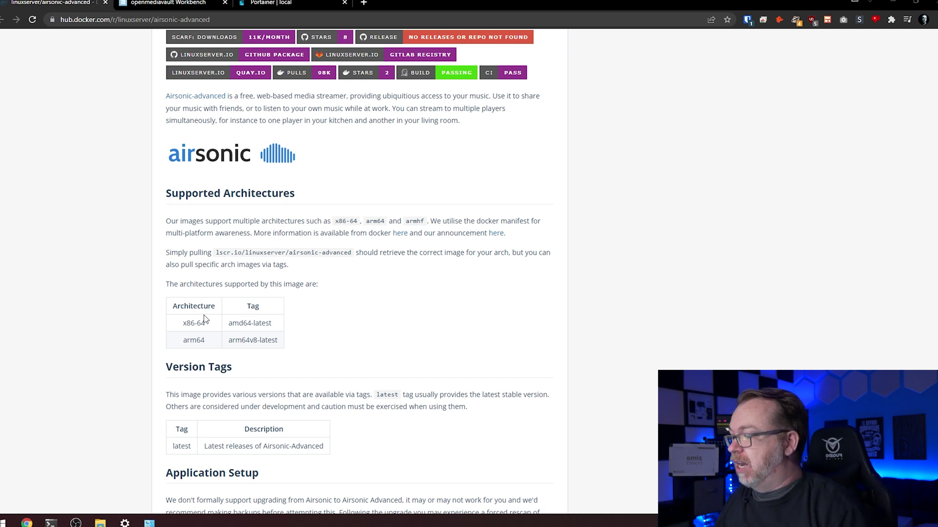
{"action": "scroll", "coordinate": [203, 315], "scroll_direction": "down", "scroll_amount": 2}
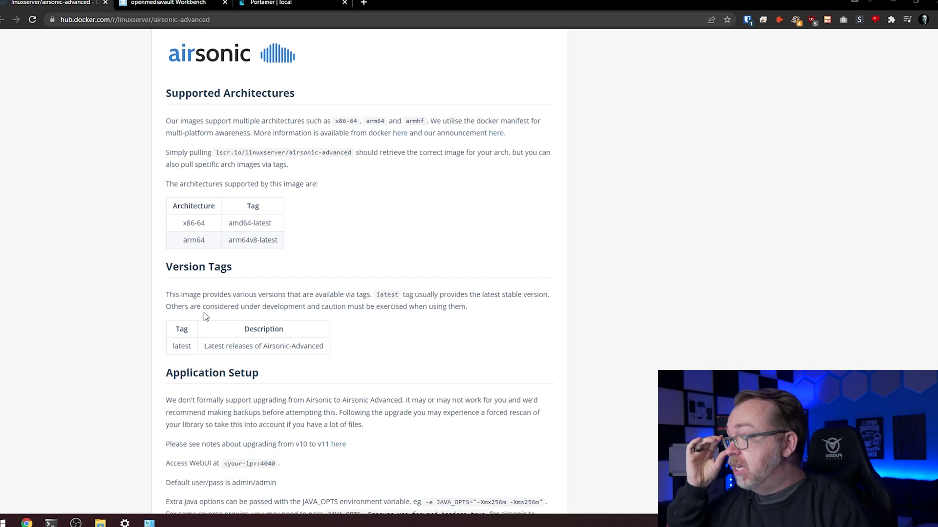
{"action": "scroll", "coordinate": [204, 312], "scroll_direction": "down", "scroll_amount": 1}
{"action": "scroll", "coordinate": [204, 310], "scroll_direction": "down", "scroll_amount": 1}
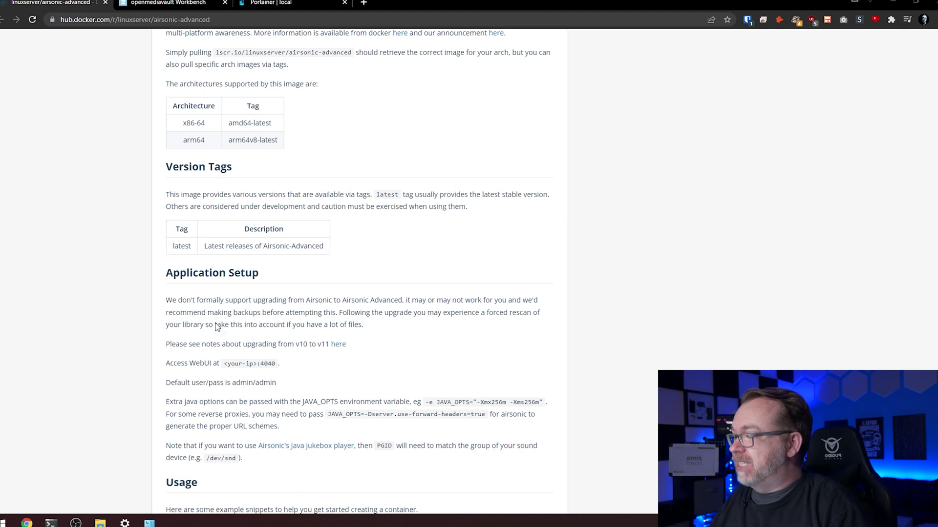
{"action": "scroll", "coordinate": [212, 323], "scroll_direction": "down", "scroll_amount": 6}
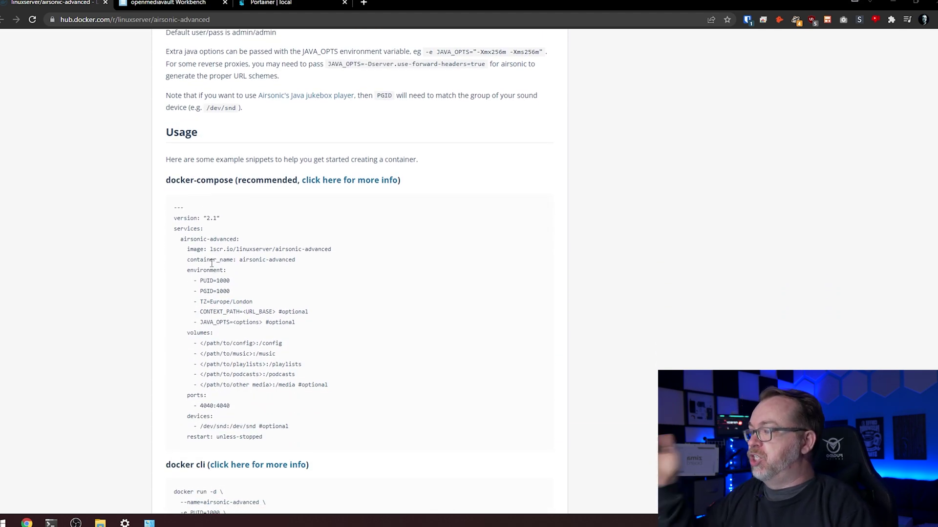
{"action": "scroll", "coordinate": [213, 262], "scroll_direction": "down", "scroll_amount": 1}
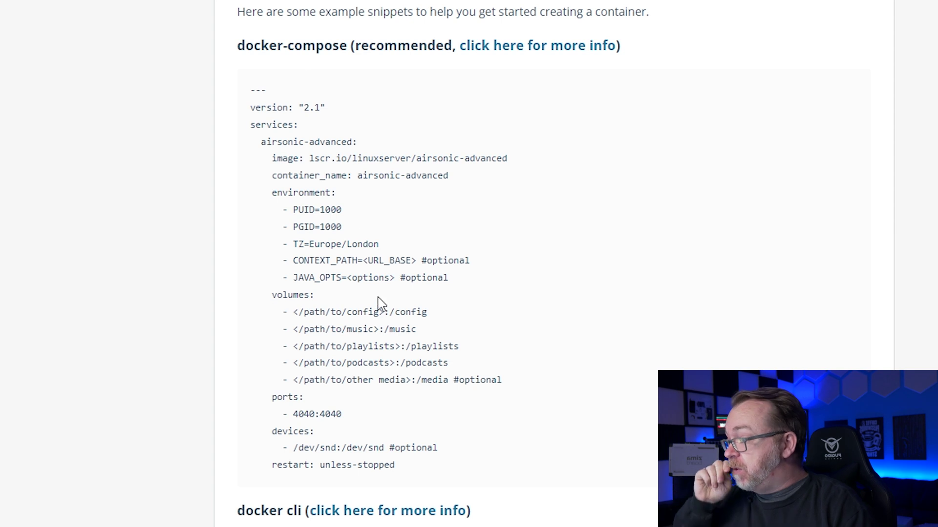
{"action": "double_click", "coordinate": [298, 414]}
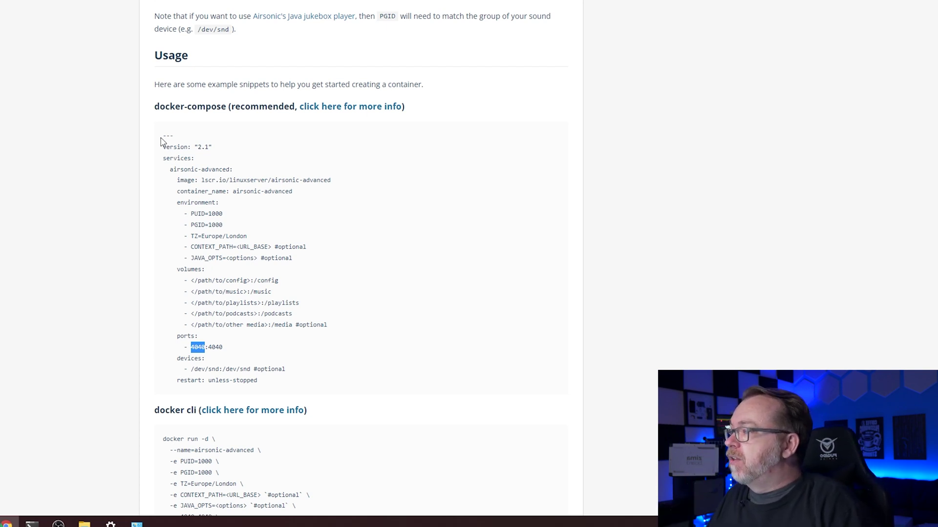
Select and copy the full airsonic-advanced docker-compose example from Docker Hub.
{"action": "left_click_drag", "start_coordinate": [161, 139], "coordinate": [322, 383]}
{"action": "key", "text": "ctrl+c"}
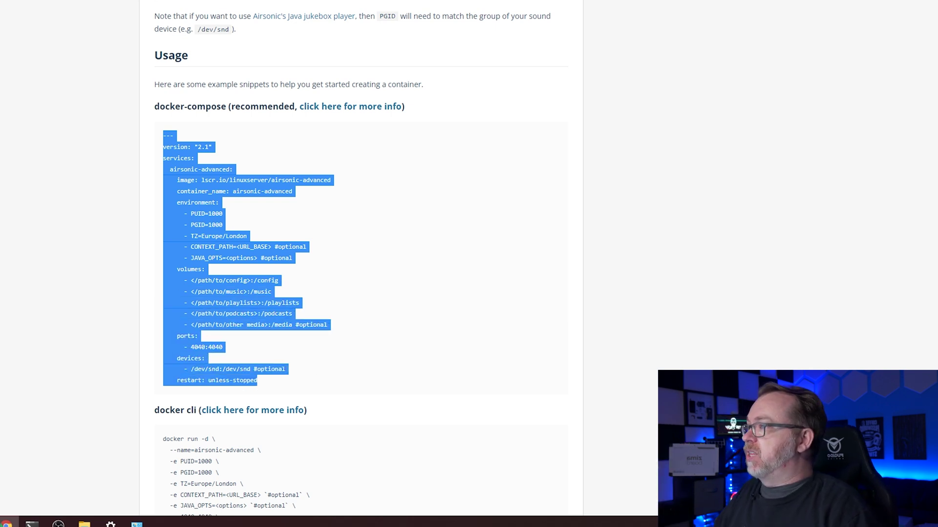
{"action": "key", "text": "ctrl+Tab"}
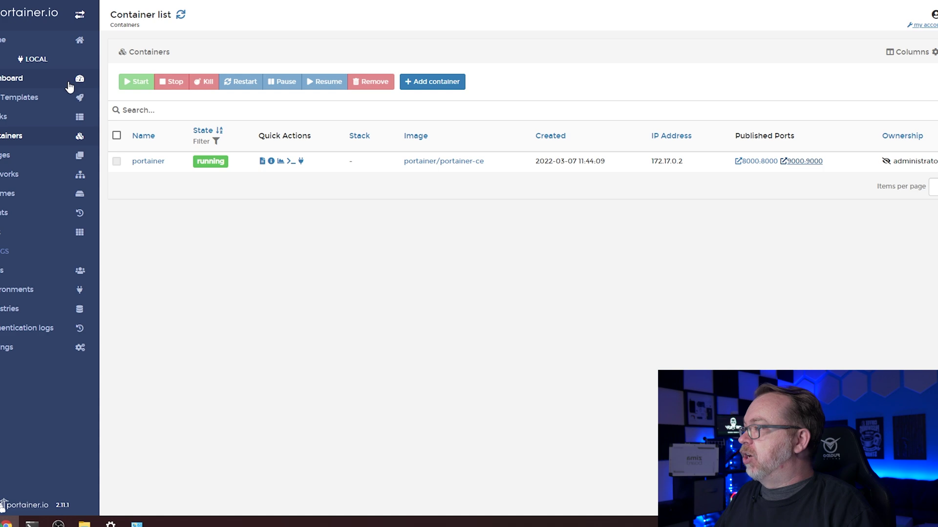
Add a new Portainer stack and paste the airsonic-advanced docker-compose definition into the web editor.
{"action": "left_click", "coordinate": [52, 80]}
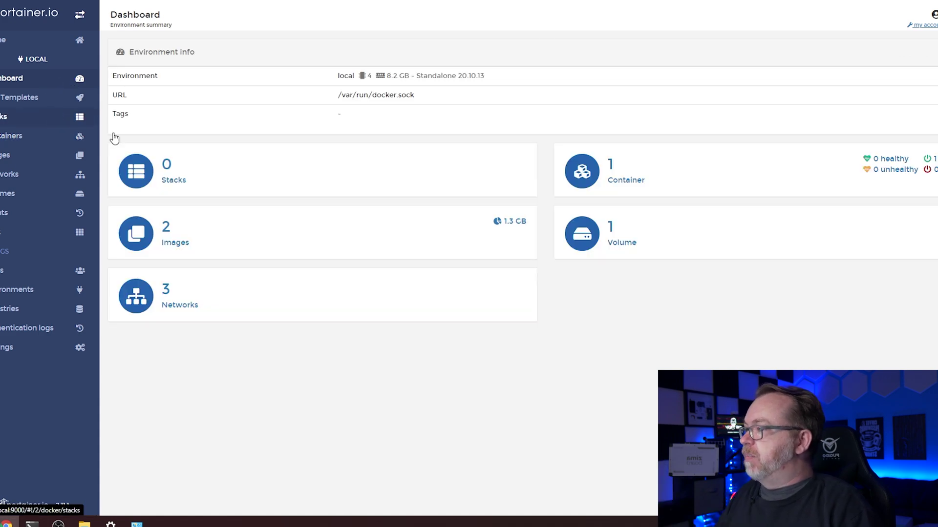
{"action": "left_click", "coordinate": [169, 181]}
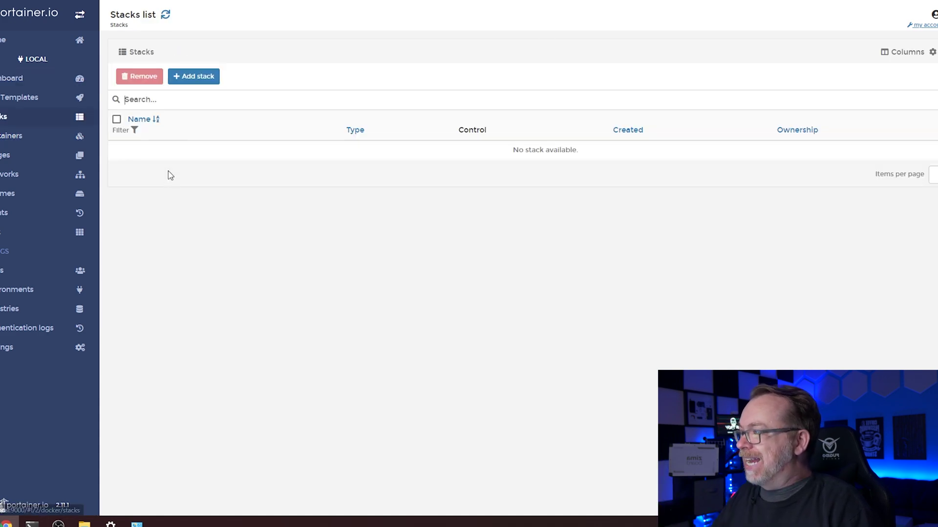
{"action": "left_click", "coordinate": [185, 79]}
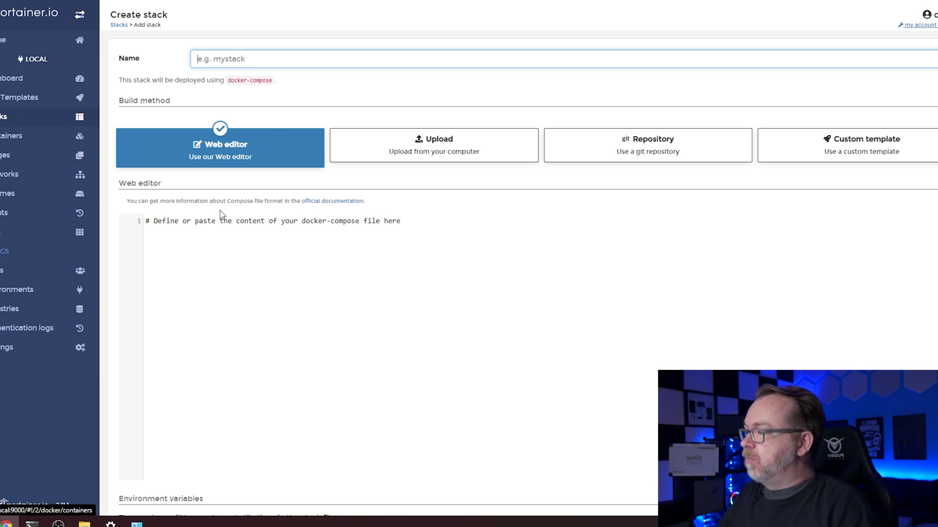
{"action": "left_click", "coordinate": [228, 239]}
{"action": "key", "text": "ctrl+v"}
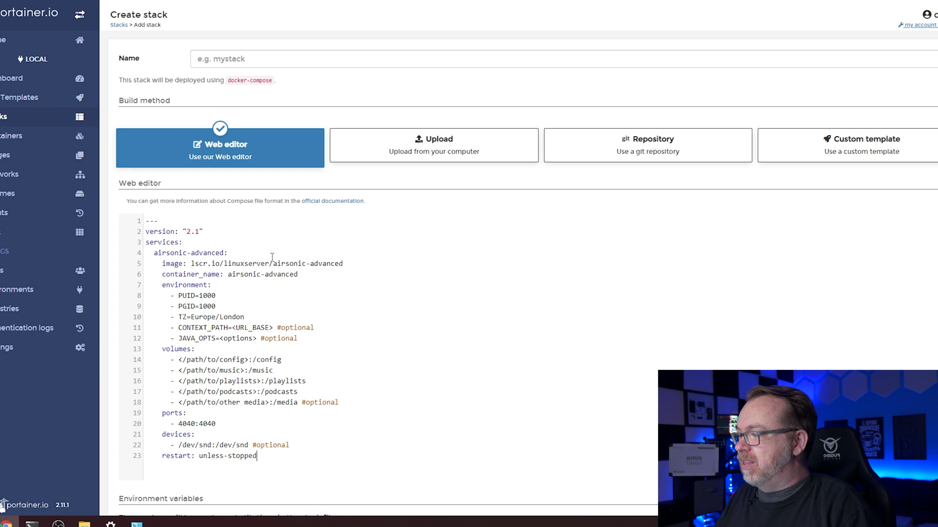
Name the stack airsonic-advanced, reusing the image name from the compose file.
{"action": "left_click_drag", "start_coordinate": [273, 264], "coordinate": [354, 263]}
{"action": "key", "text": "ctrl+c"}
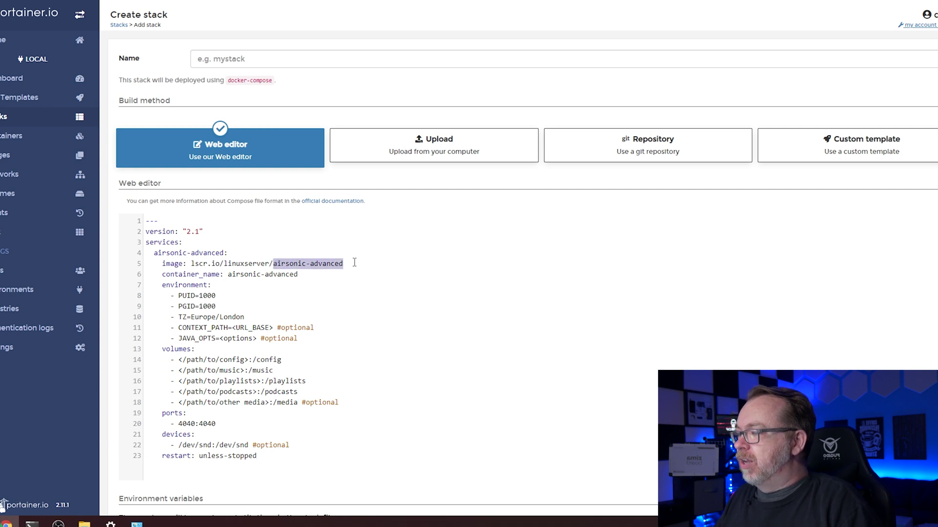
{"action": "left_click", "coordinate": [281, 63]}
{"action": "key", "text": "ctrl+v"}
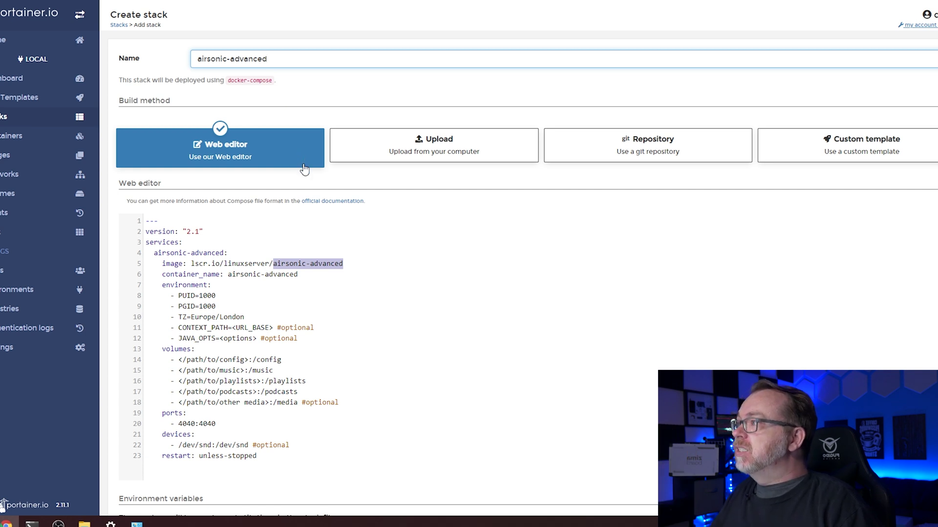
{"action": "scroll", "coordinate": [304, 169], "scroll_direction": "down", "scroll_amount": 4}
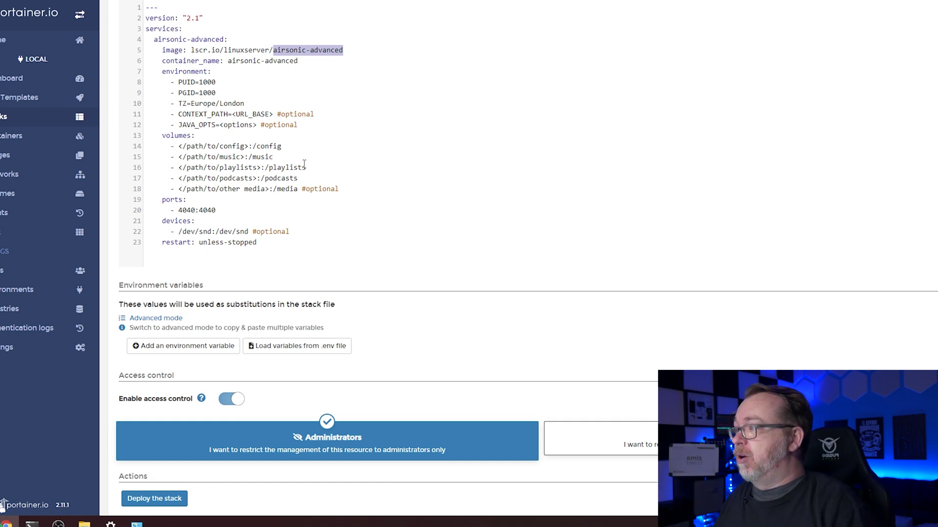
Open a Command Prompt window from the taskbar over the Create stack form.
{"action": "scroll", "coordinate": [304, 163], "scroll_direction": "up", "scroll_amount": 1}
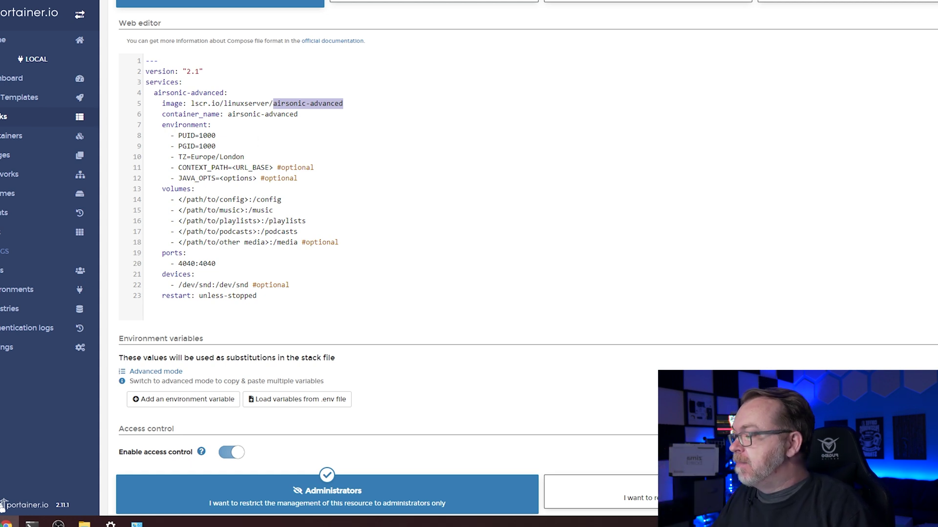
{"action": "left_click", "coordinate": [30, 524]}
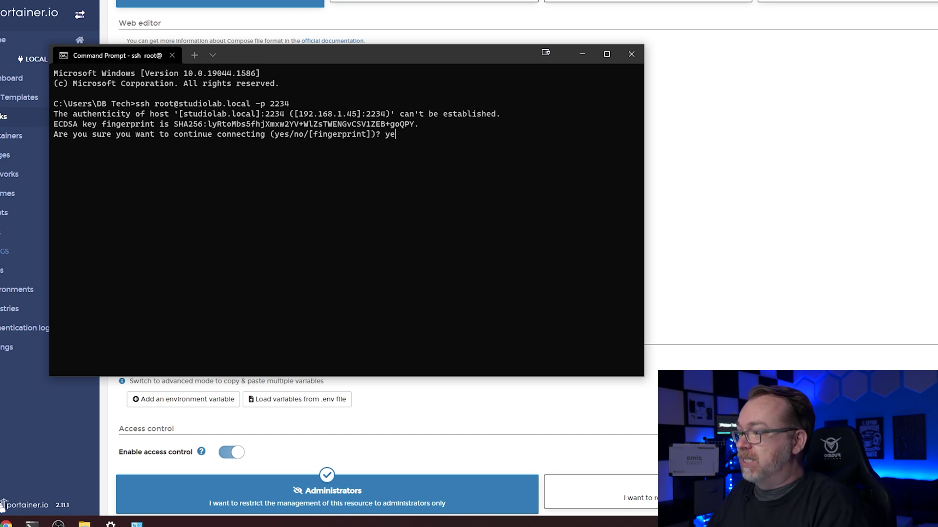
Log into studiolab.local as root over SSH on port 2234, trusting the host key, and clear the screen.
{"action": "key", "text": "Return"}
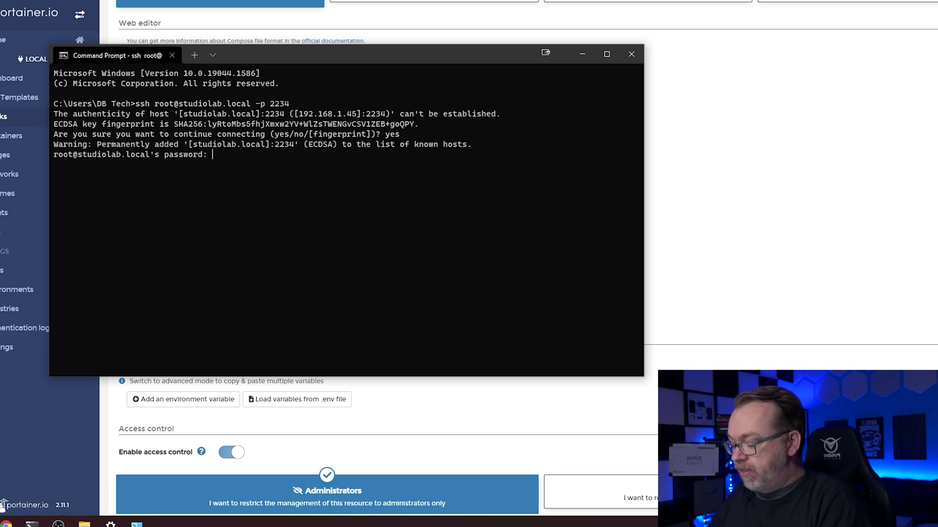
{"action": "key", "text": "Return"}
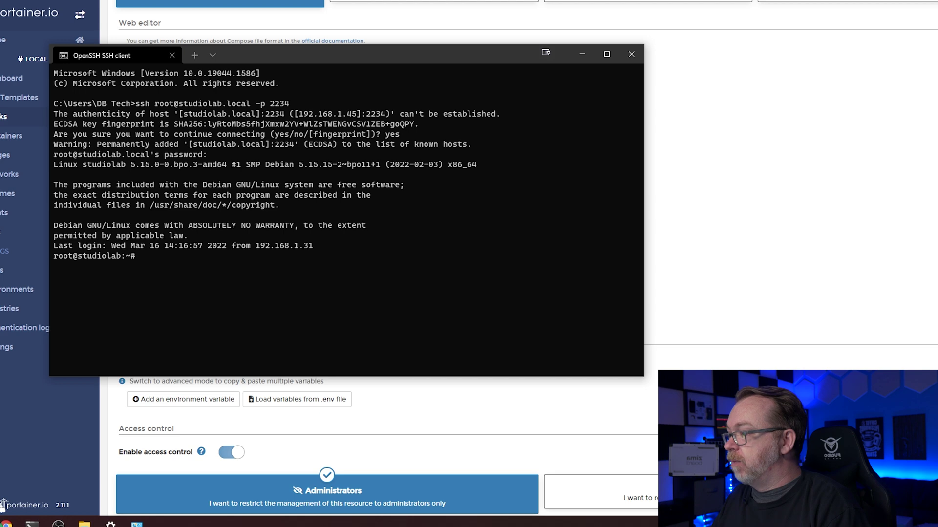
{"action": "key", "text": "ctrl+l"}
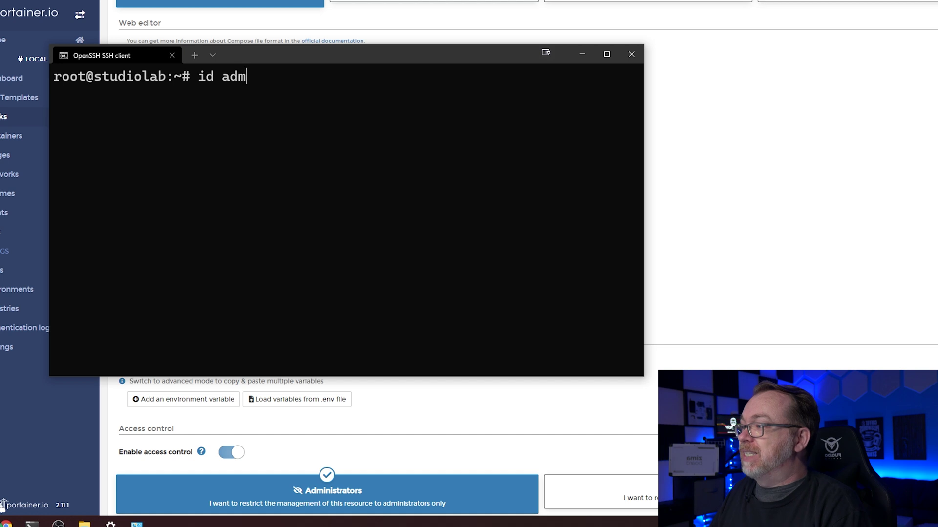
Run id admin to read the admin user's uid 998 and gid 100.
{"action": "key", "text": "Return"}
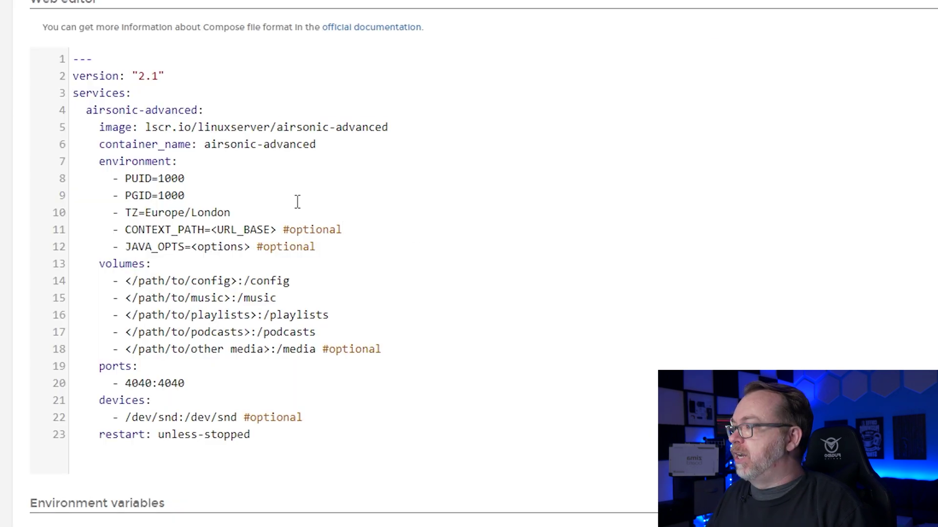
Set PUID 998, PGID 100 and timezone America/Denver in the compose file.
{"action": "double_click", "coordinate": [185, 178]}
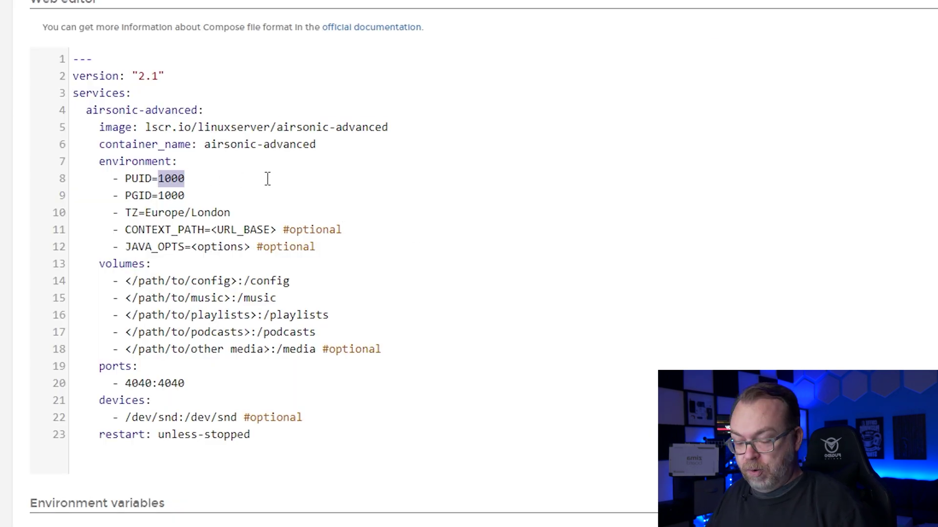
{"action": "type", "text": "998"}
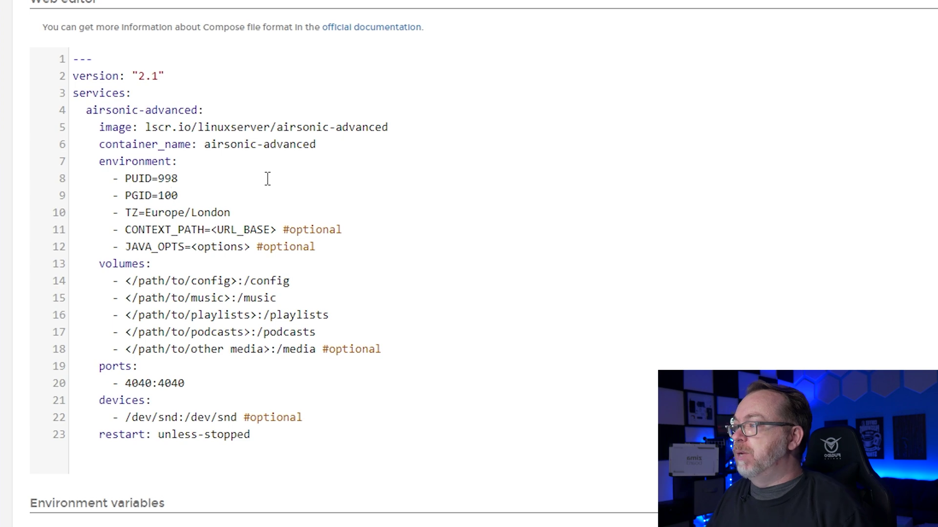
{"action": "key", "text": "shift+End"}
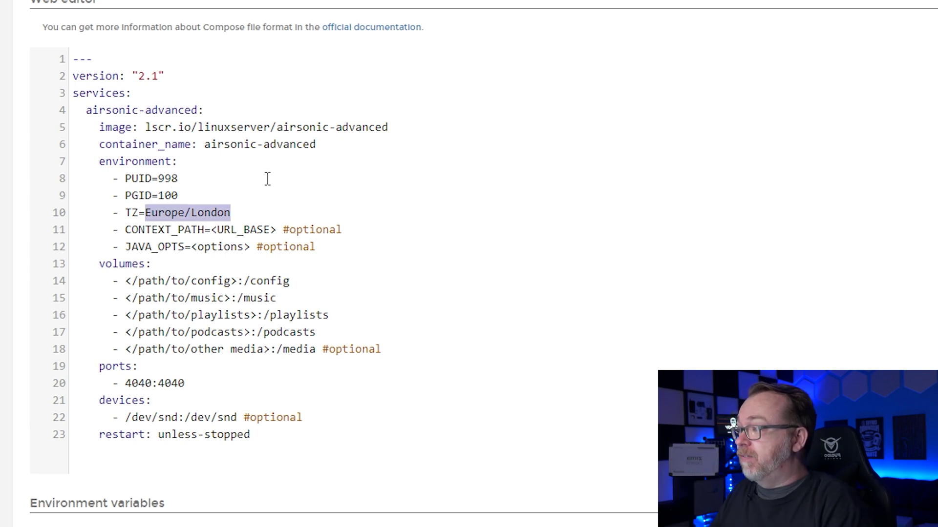
{"action": "type", "text": "America/Denver"}
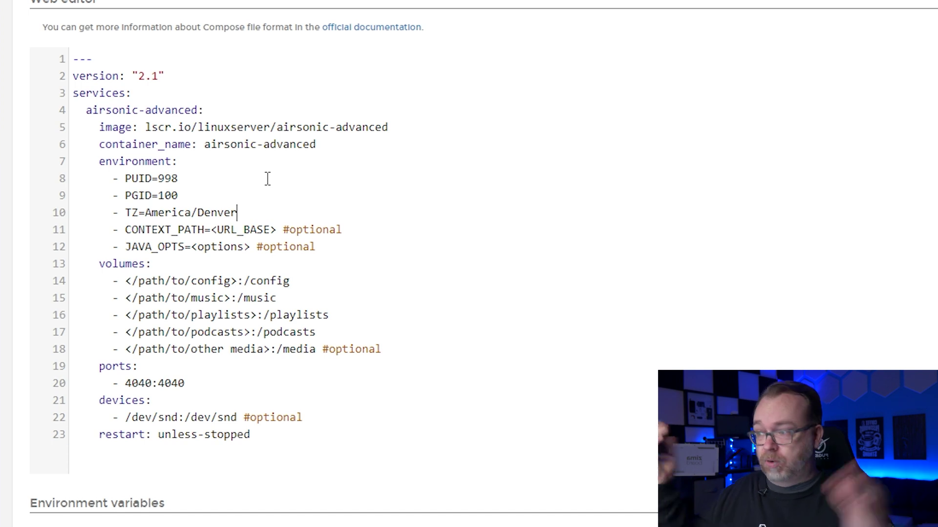
{"action": "key", "text": "Down"}
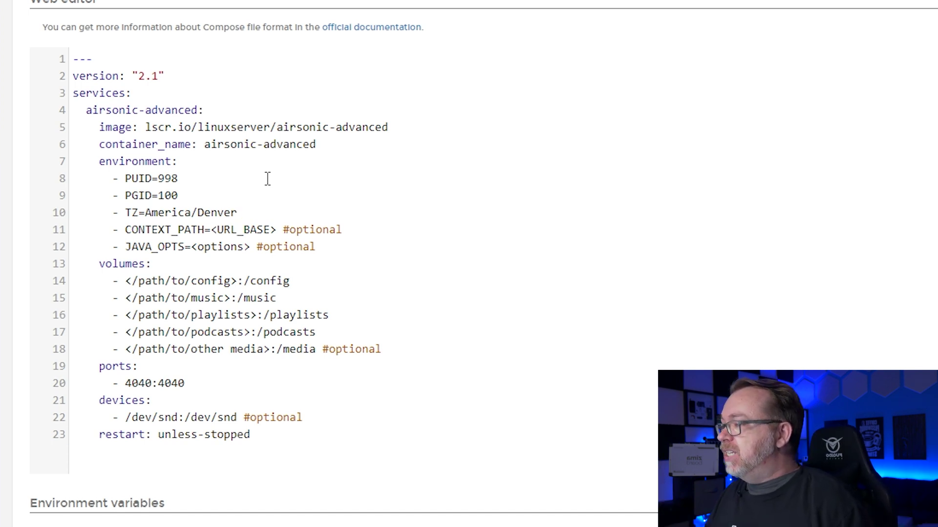
{"action": "key", "text": "shift+End"}
{"action": "key", "text": "BackSpace"}
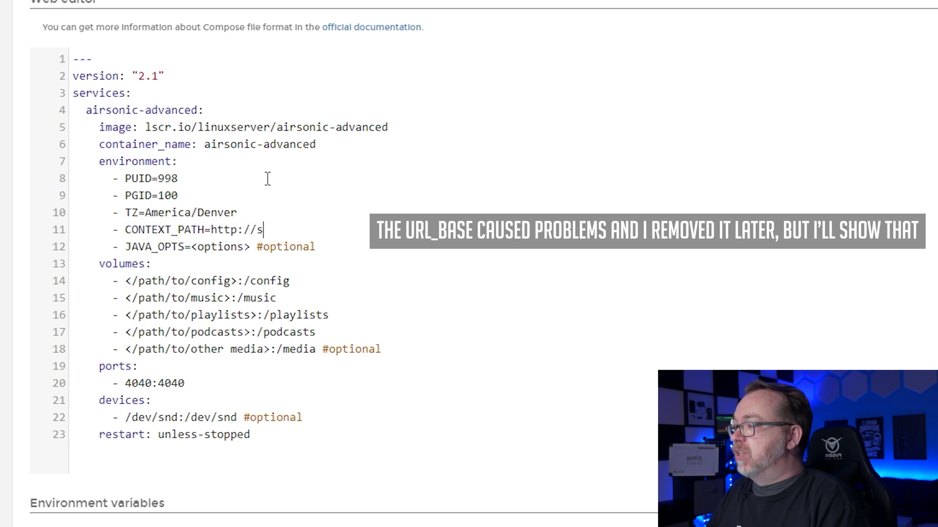
{"action": "type", "text": "http://stuid"}
{"action": "key", "text": "BackSpace"}
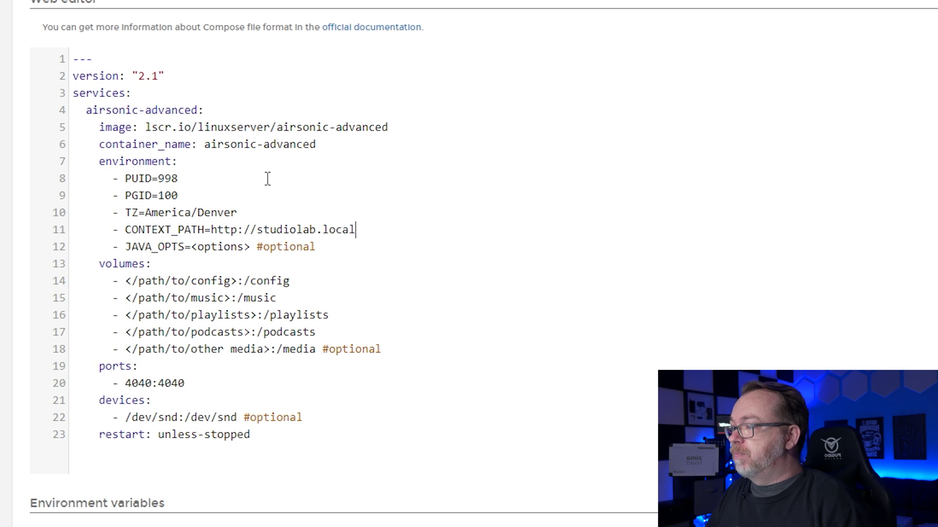
{"action": "key", "text": "shift+End"}
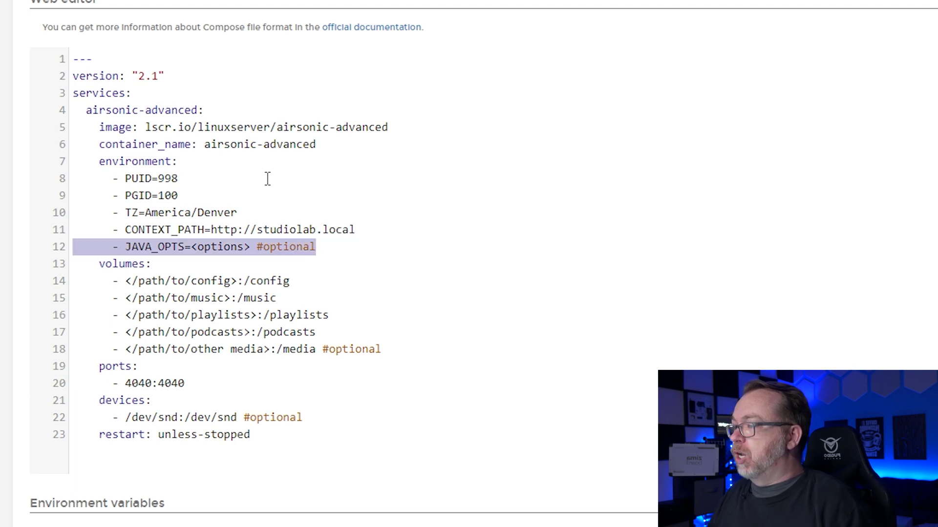
{"action": "key", "text": "BackSpace"}
{"action": "key", "text": "BackSpace"}
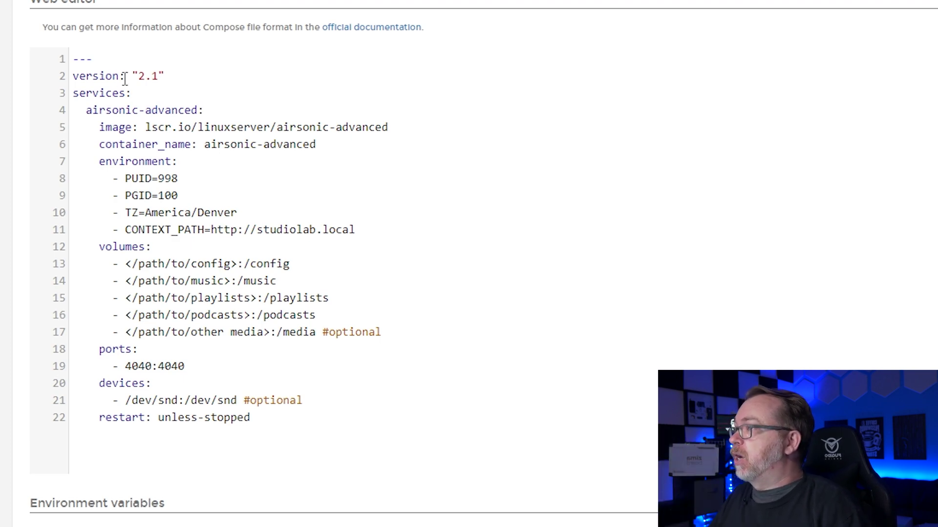
{"action": "left_click", "coordinate": [174, 2]}
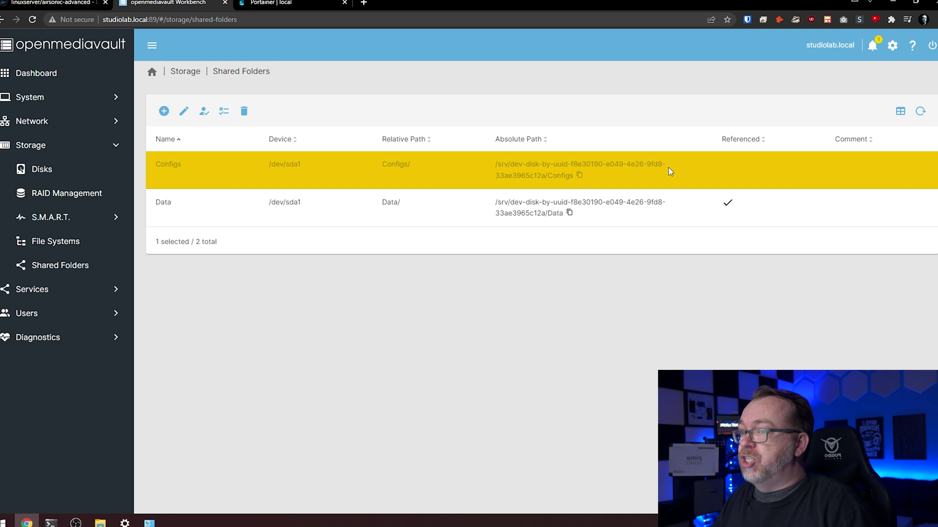
Copy the Configs shared folder's absolute path from openmediavault's Shared Folders page.
{"action": "left_click", "coordinate": [581, 178]}
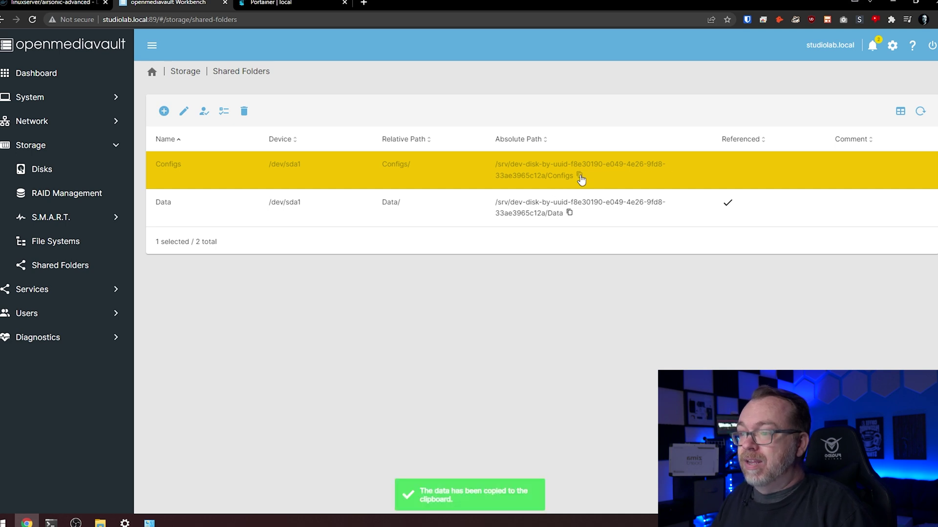
{"action": "left_click", "coordinate": [303, 4]}
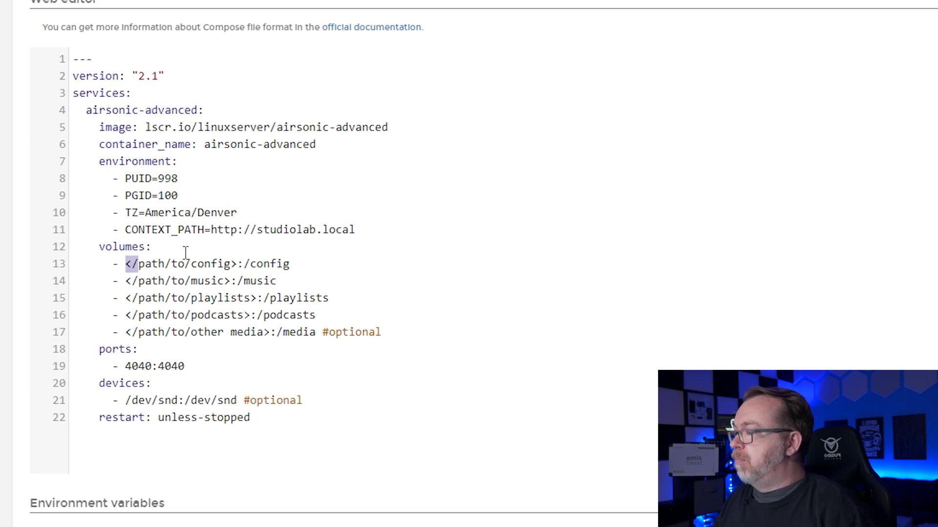
Replace the line-13 config placeholder with the Configs folder path followed by /AirSonic.
{"action": "key", "text": "shift+Right"}
{"action": "key", "text": "shift+Right"}
{"action": "key", "text": "shift+Right"}
{"action": "key", "text": "shift+Right"}
{"action": "key", "text": "shift+Right"}
{"action": "key", "text": "shift+Right"}
{"action": "key", "text": "shift+Right"}
{"action": "key", "text": "shift+Right"}
{"action": "key", "text": "shift+Right"}
{"action": "key", "text": "shift+Right"}
{"action": "key", "text": "shift+Right"}
{"action": "key", "text": "shift+Right"}
{"action": "key", "text": "shift+Right"}
{"action": "key", "text": "shift+Right"}
{"action": "key", "text": "shift+Right"}
{"action": "key", "text": "shift+Right"}
{"action": "key", "text": "shift+Right"}
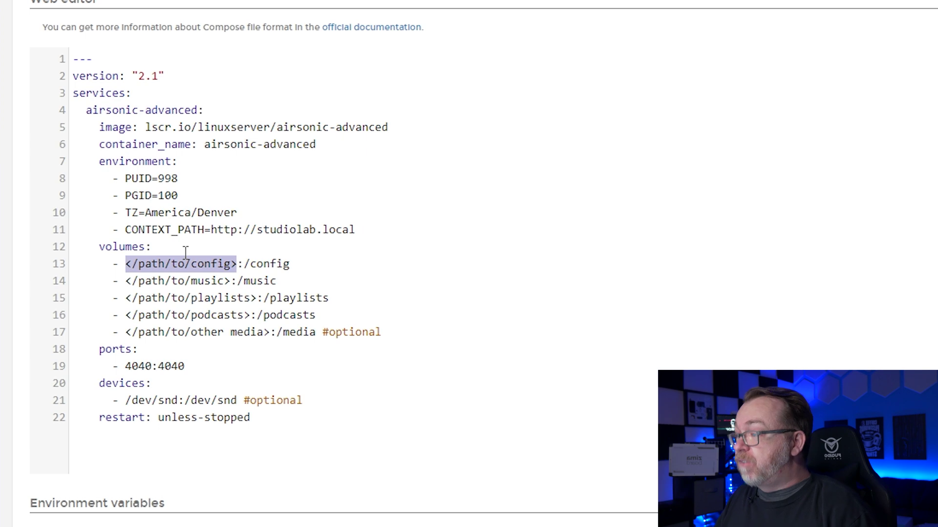
{"action": "key", "text": "ctrl+v"}
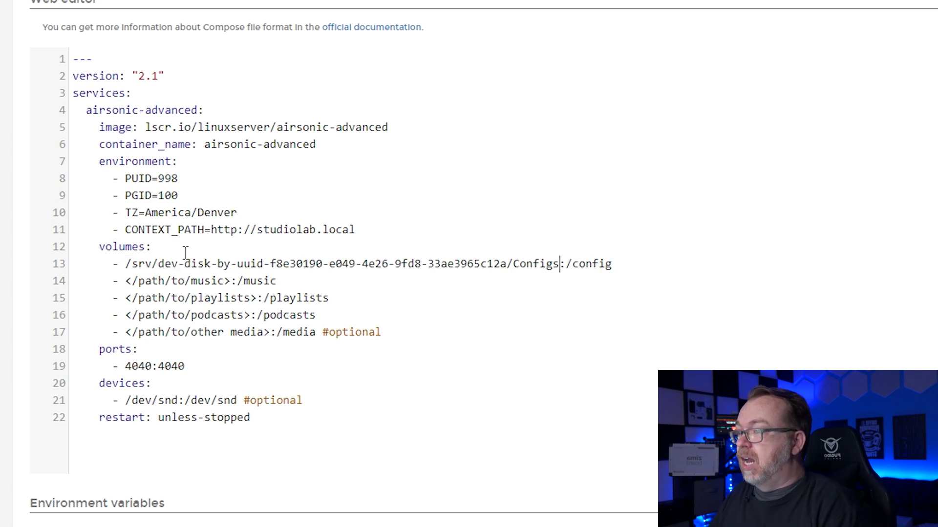
{"action": "type", "text": "/"}
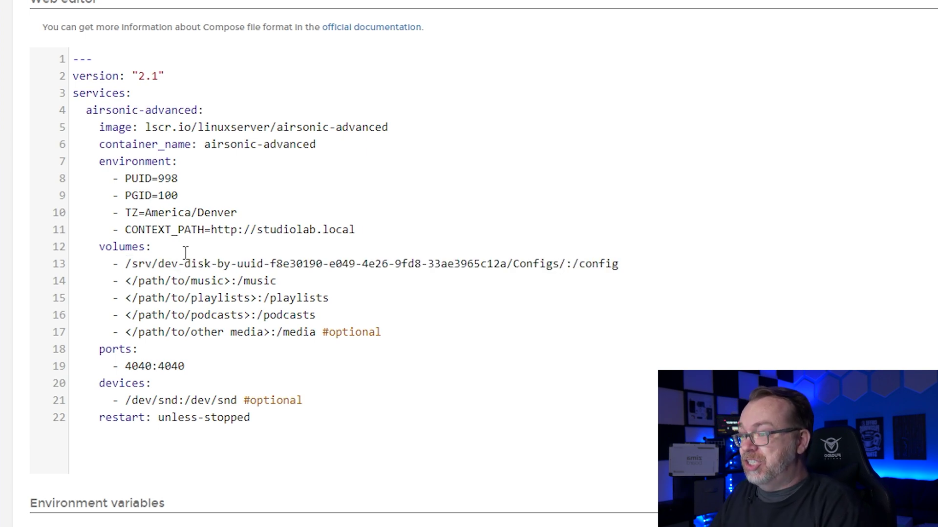
{"action": "type", "text": "AirSoni"}
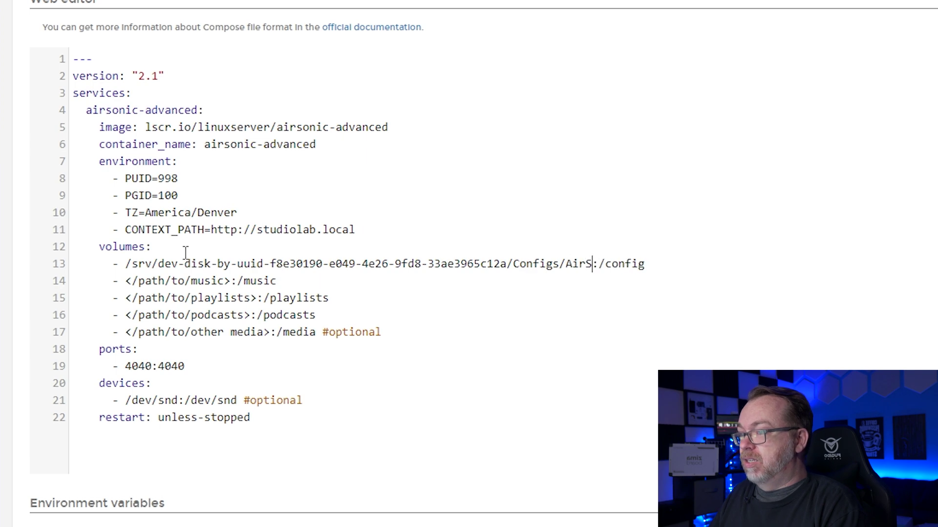
{"action": "type", "text": "c"}
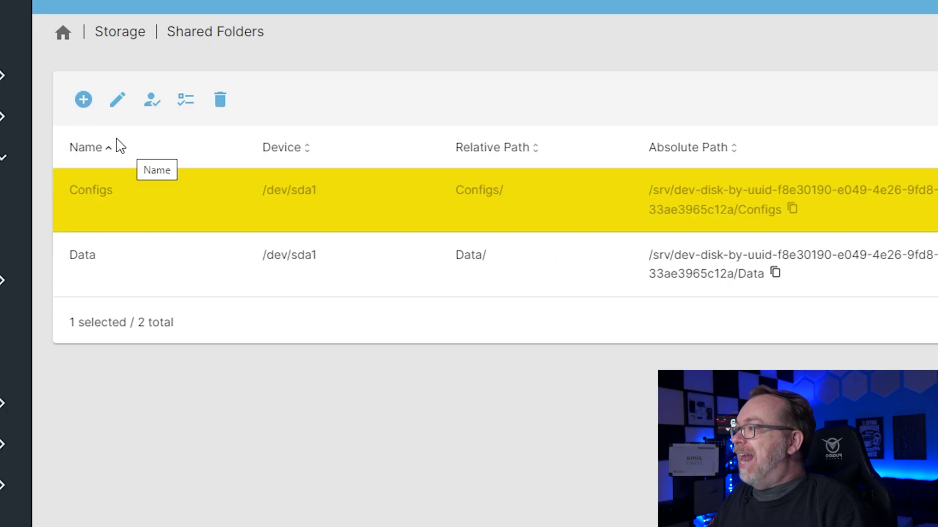
Add a shared folder named Music on /dev/sda1 with Everyone given read/write, and save it.
{"action": "left_click", "coordinate": [84, 100]}
{"action": "left_click", "coordinate": [97, 109]}
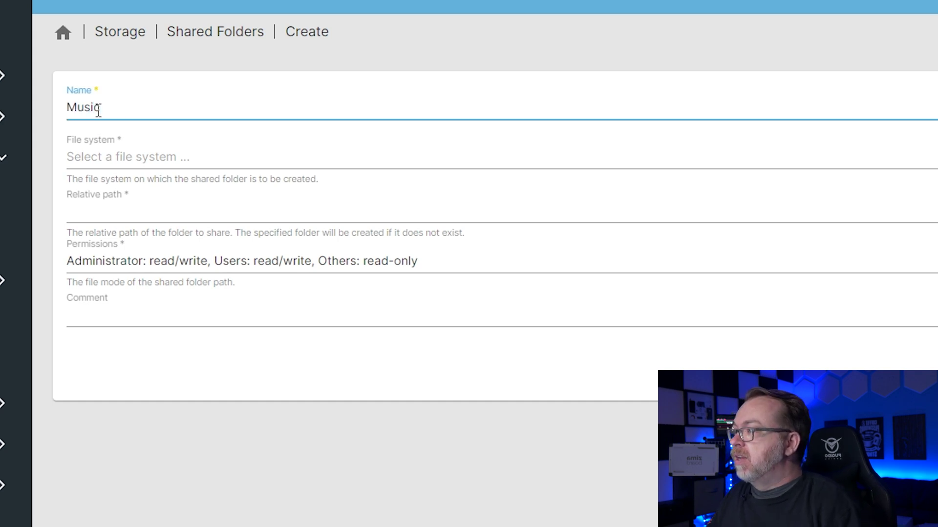
{"action": "left_click", "coordinate": [113, 156]}
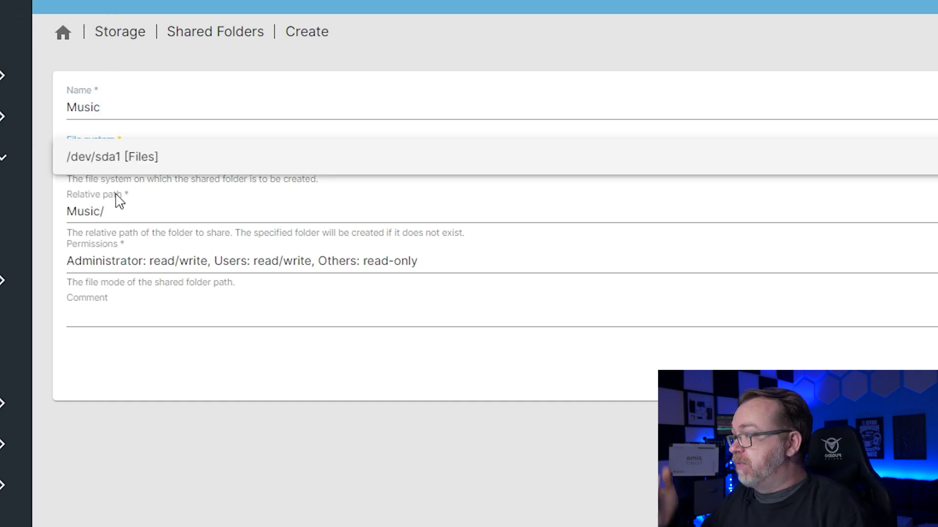
{"action": "left_click", "coordinate": [109, 166]}
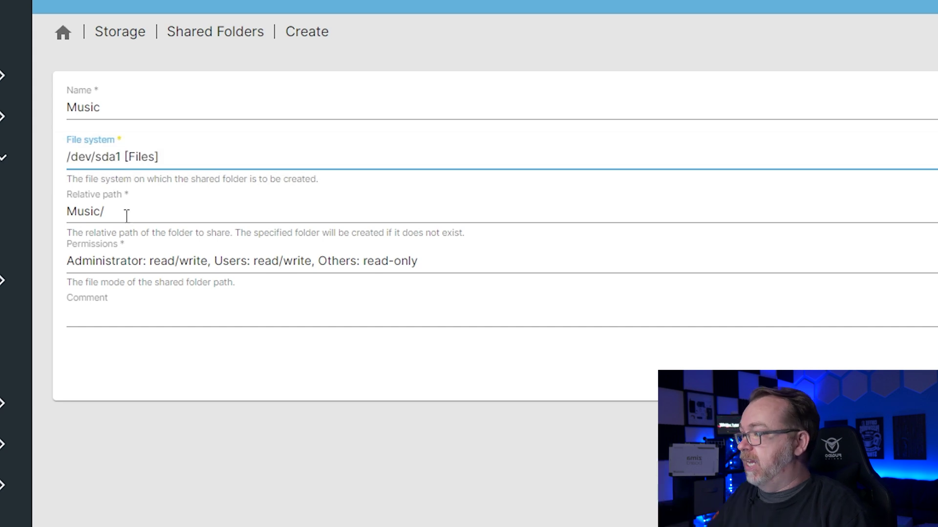
{"action": "left_click", "coordinate": [127, 262]}
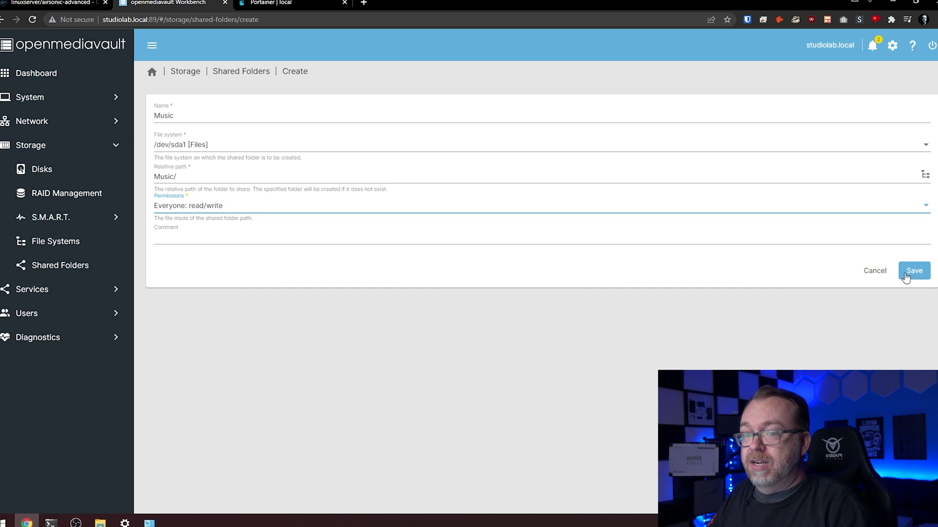
{"action": "left_click", "coordinate": [906, 275]}
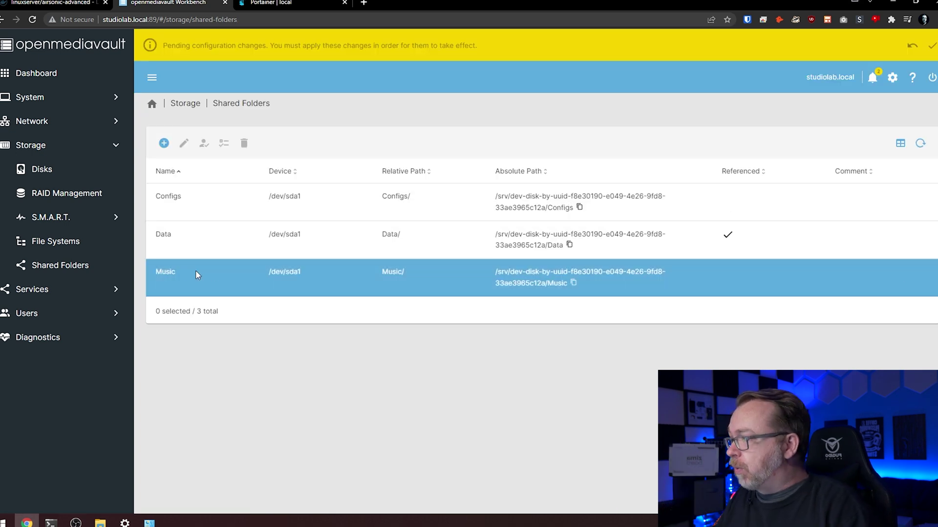
Add an SMB/CIFS share for the Music shared folder with public access set to Guests only.
{"action": "left_click", "coordinate": [89, 283]}
{"action": "left_click", "coordinate": [65, 268]}
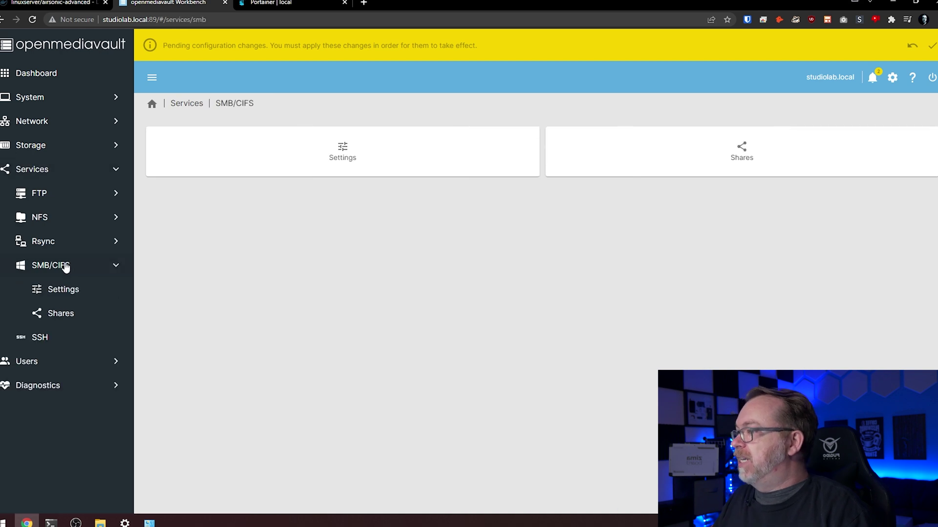
{"action": "left_click", "coordinate": [61, 314]}
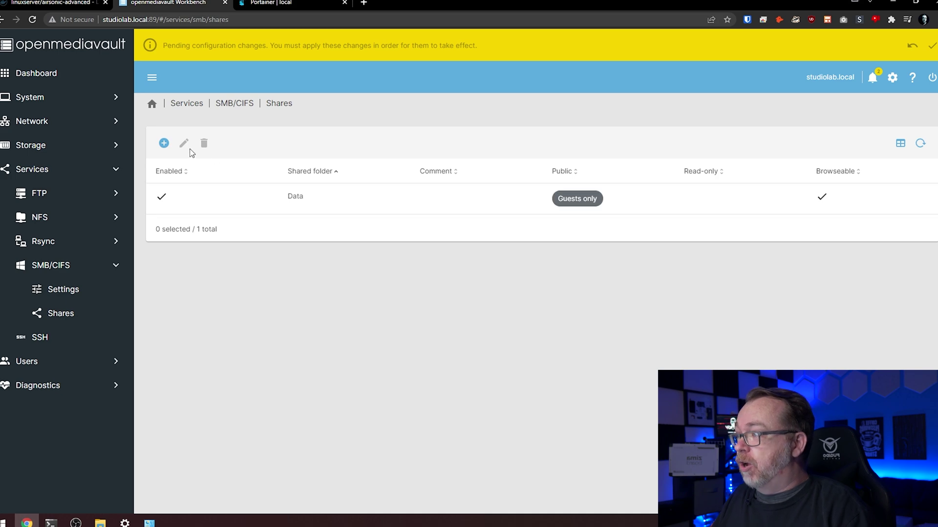
{"action": "left_click", "coordinate": [163, 143]}
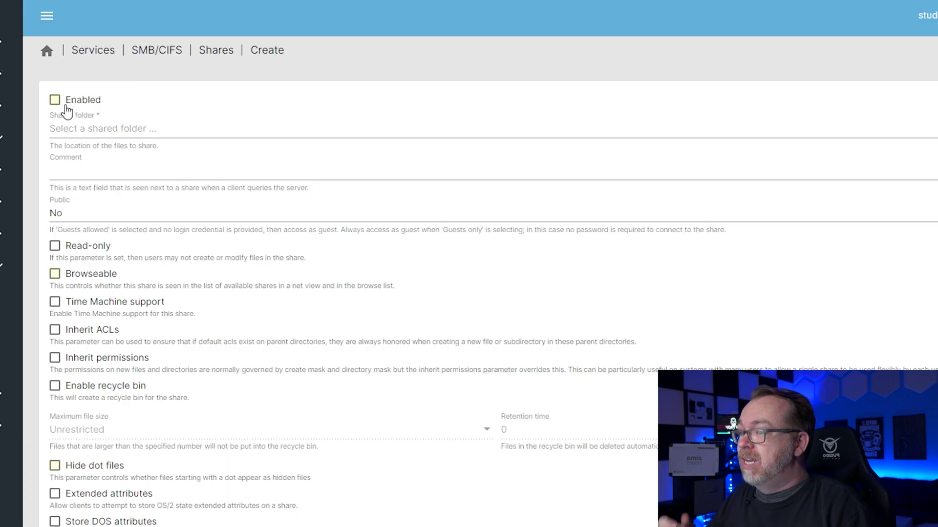
{"action": "left_click", "coordinate": [74, 130]}
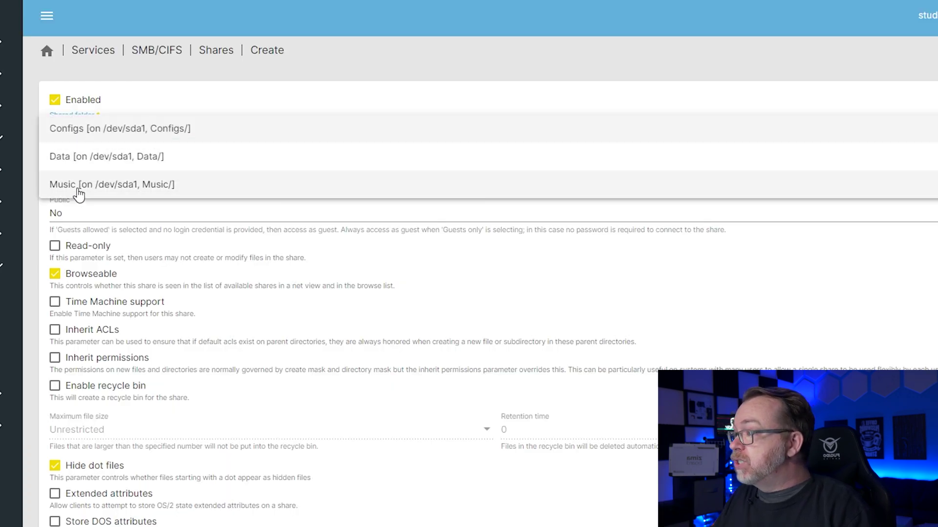
{"action": "left_click", "coordinate": [79, 185]}
{"action": "left_click", "coordinate": [78, 209]}
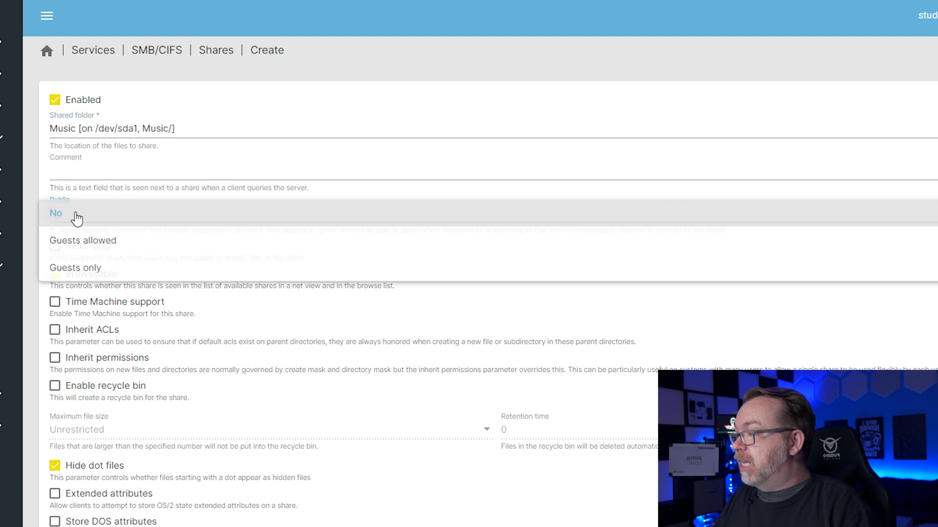
{"action": "left_click", "coordinate": [83, 265]}
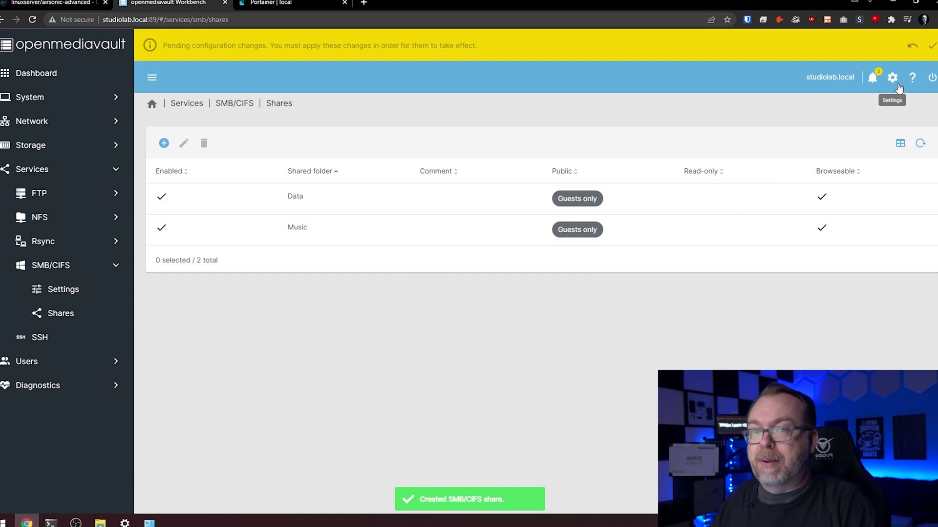
Apply the pending openmediavault configuration changes.
{"action": "left_click", "coordinate": [932, 46]}
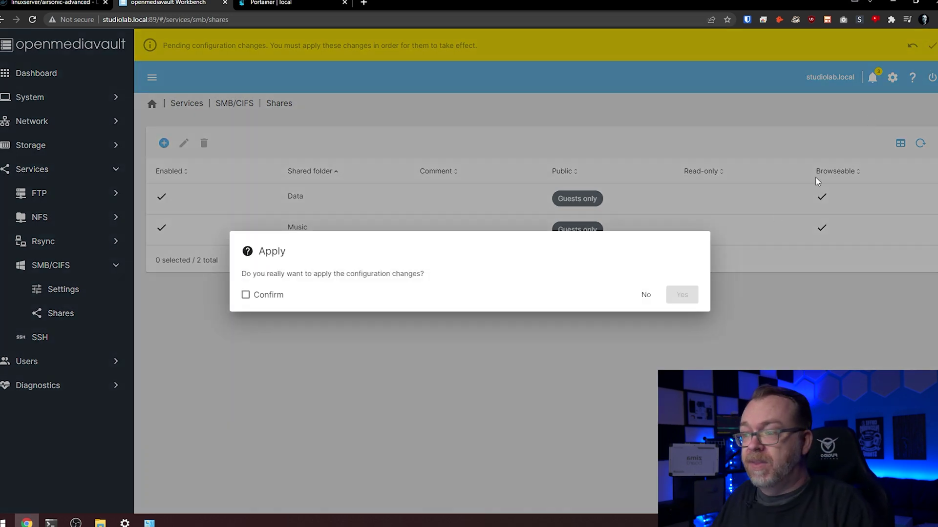
{"action": "left_click", "coordinate": [246, 295]}
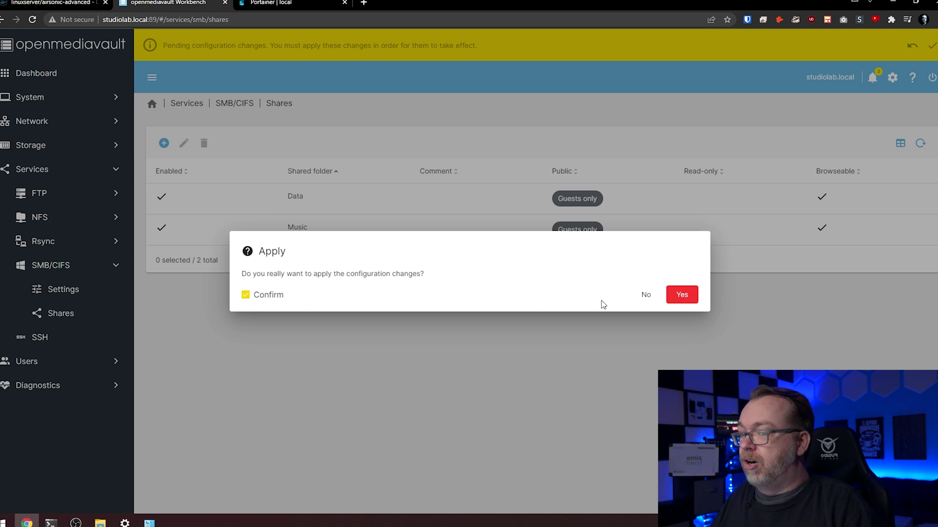
{"action": "left_click", "coordinate": [683, 295]}
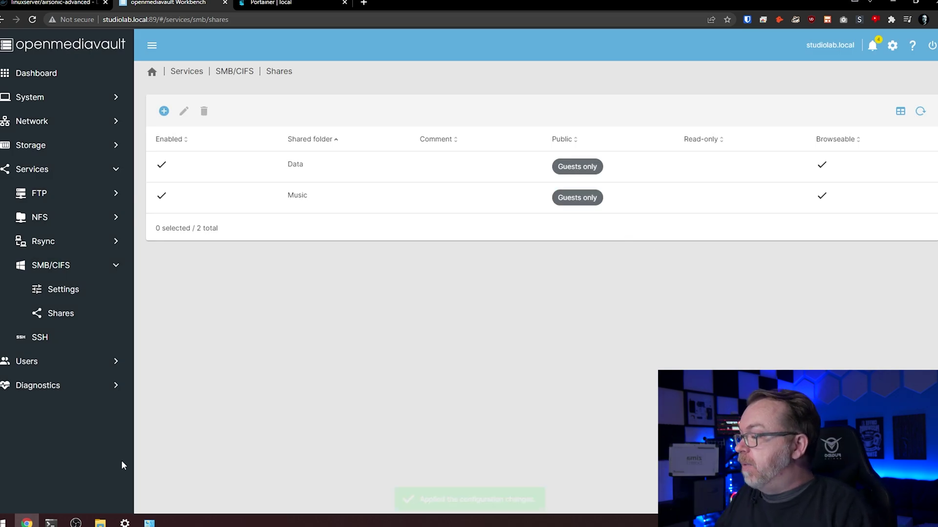
Open the Music share on \\STUDIOLAB in File Explorer.
{"action": "left_click", "coordinate": [96, 523]}
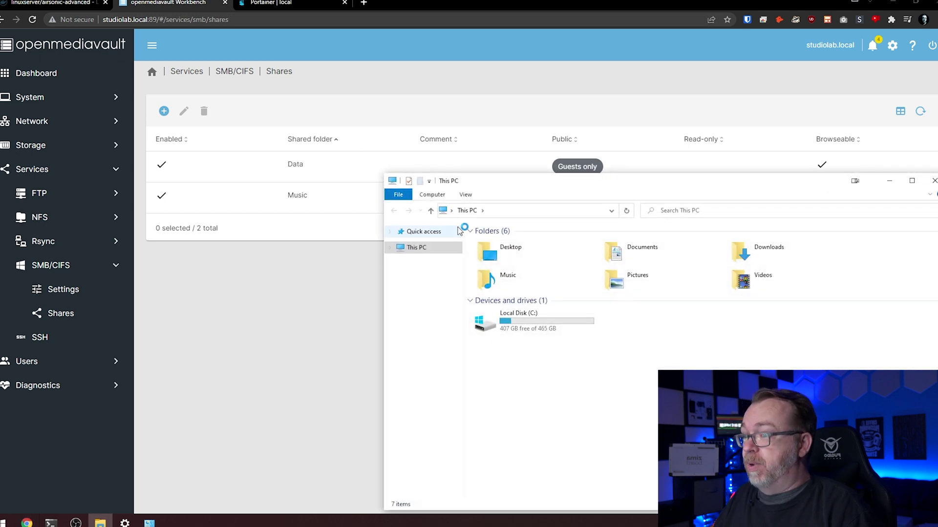
{"action": "left_click_drag", "start_coordinate": [502, 183], "coordinate": [308, 77]}
{"action": "left_click", "coordinate": [323, 106]}
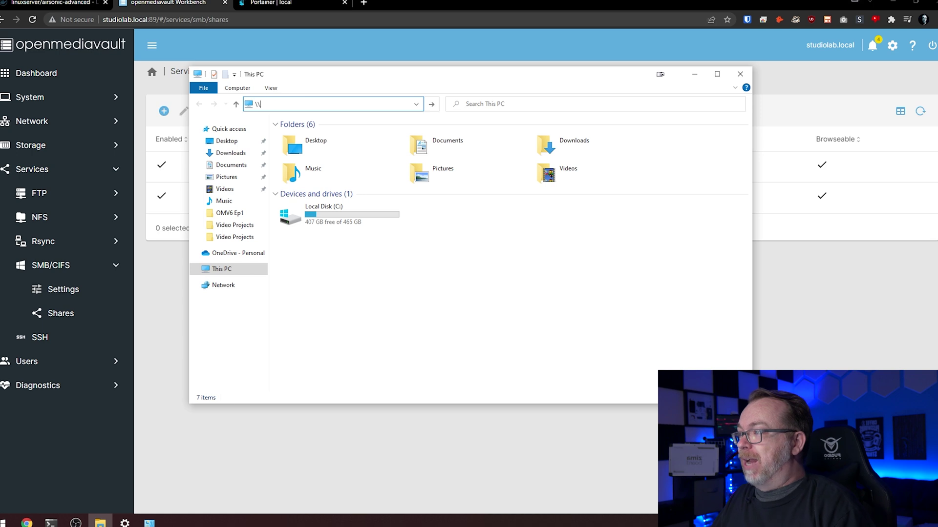
{"action": "type", "text": "\\\\st"}
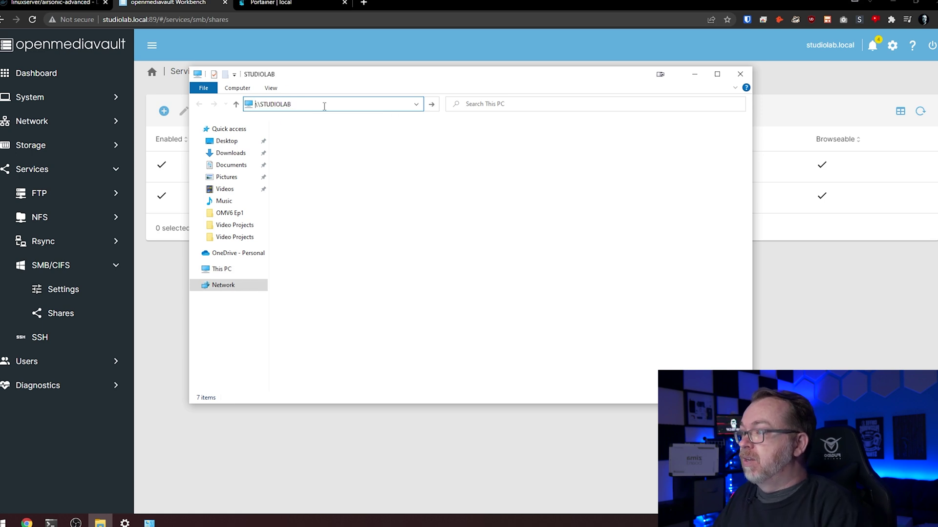
{"action": "key", "text": "Return"}
{"action": "left_click", "coordinate": [404, 133]}
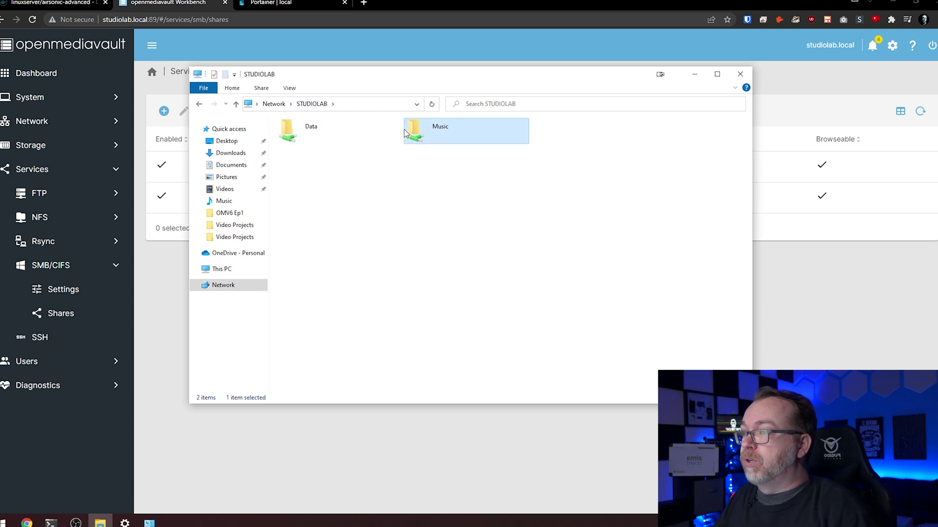
{"action": "double_click", "coordinate": [404, 133]}
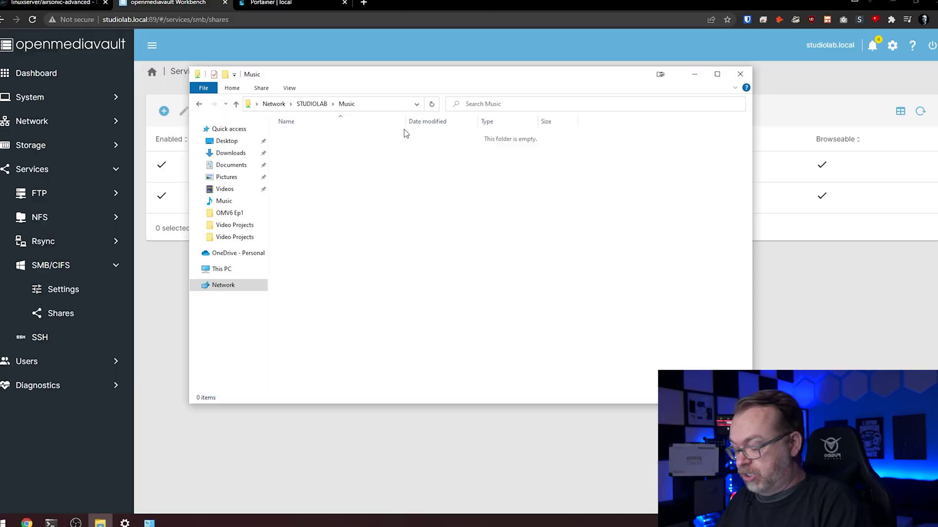
Open \\Jarvis\Music in a second window and copy 3OH!3, 3Teeth, 10 Years and 30 Seconds to Mars into STUDIOLAB's Music.
{"action": "key", "text": "ctrl+n"}
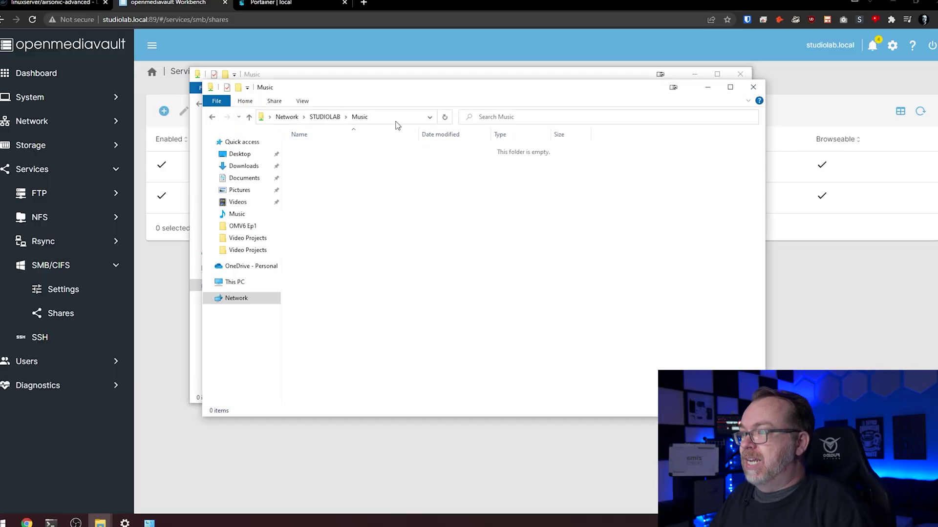
{"action": "left_click", "coordinate": [396, 122]}
{"action": "type", "text": "\\\\jar"}
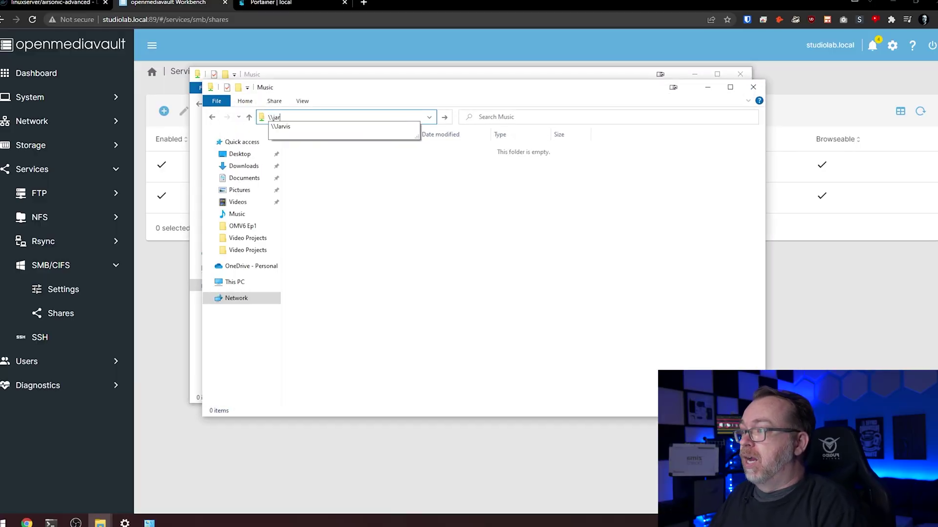
{"action": "left_click", "coordinate": [395, 126]}
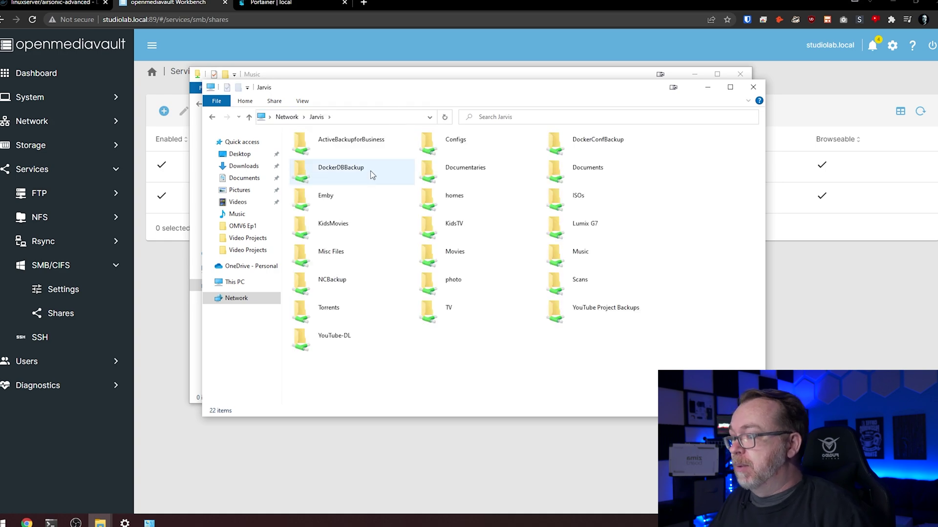
{"action": "double_click", "coordinate": [567, 252]}
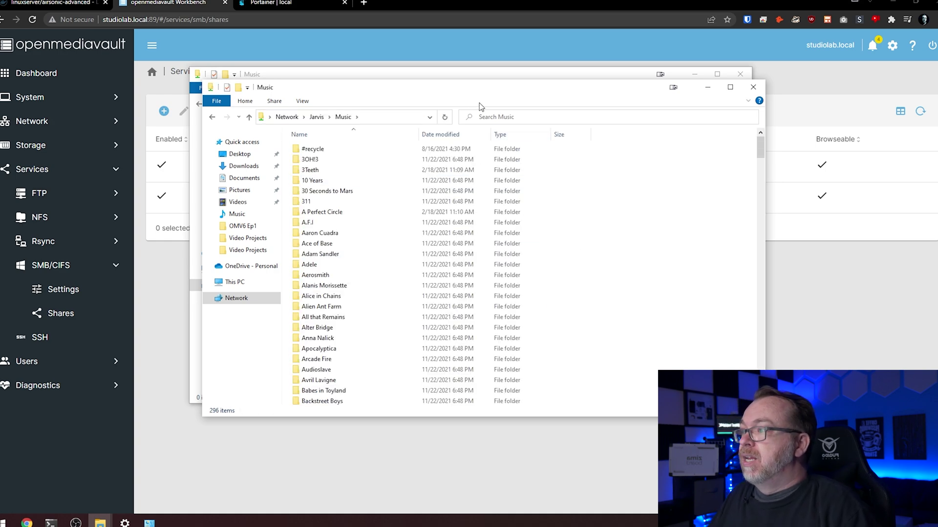
{"action": "left_click_drag", "start_coordinate": [462, 89], "coordinate": [744, 90]}
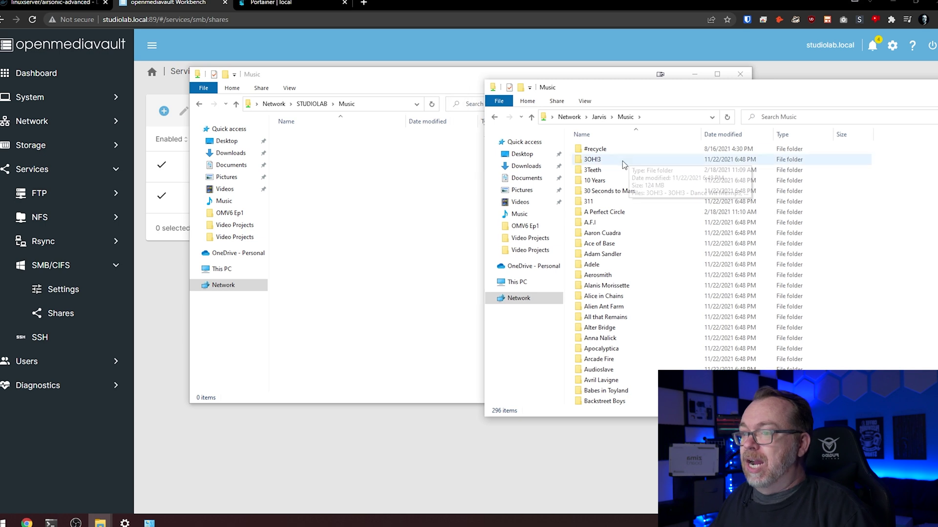
{"action": "left_click_drag", "start_coordinate": [614, 162], "coordinate": [608, 194]}
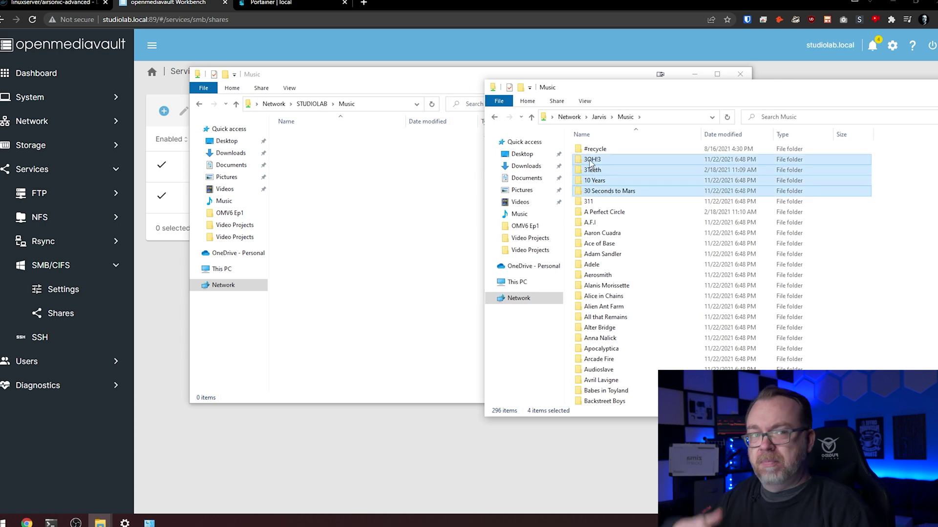
{"action": "left_click_drag", "start_coordinate": [591, 164], "coordinate": [411, 211]}
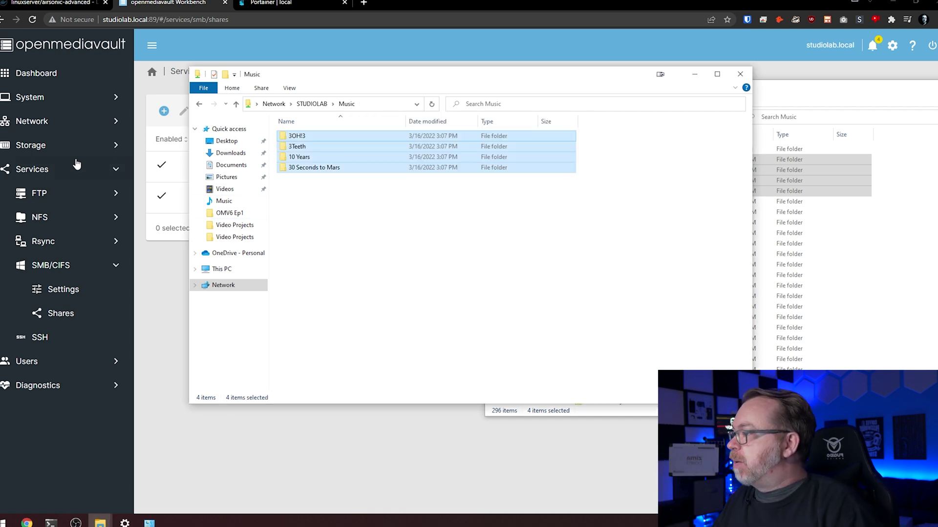
Copy the Music shared folder's absolute path from Storage > Shared Folders, then return to Portainer.
{"action": "left_click", "coordinate": [54, 148]}
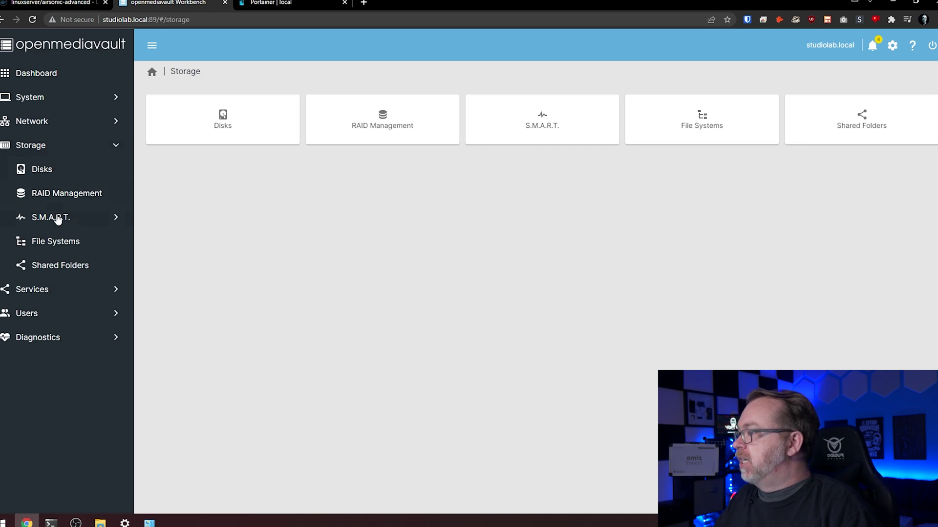
{"action": "left_click", "coordinate": [62, 260]}
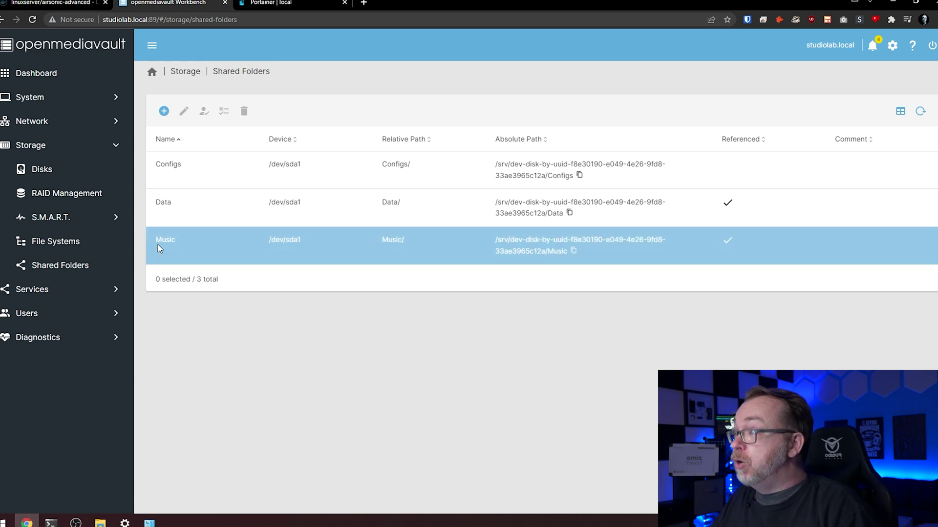
{"action": "left_click", "coordinate": [573, 253]}
{"action": "left_click", "coordinate": [304, 4]}
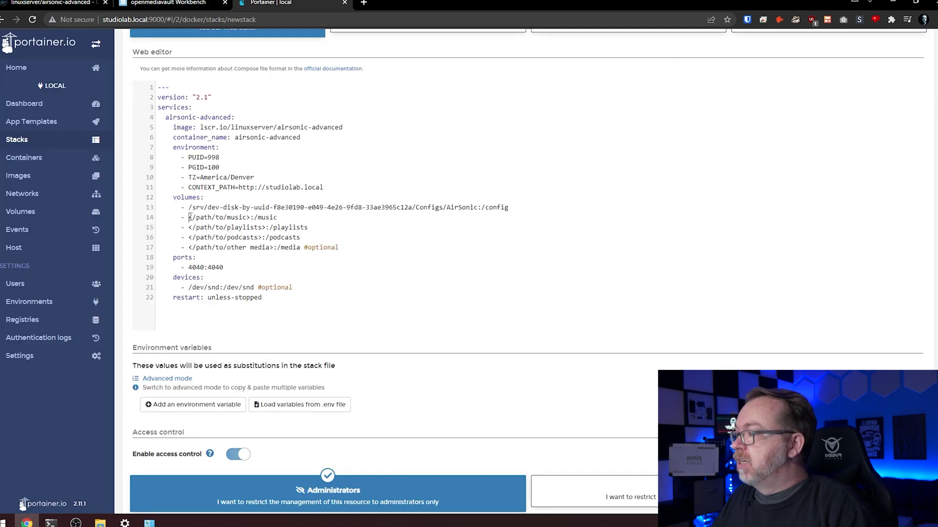
Replace </path/to/music> with the pasted Music share path and comment out volume lines 15–17.
{"action": "left_click_drag", "start_coordinate": [190, 217], "coordinate": [237, 217]}
{"action": "key", "text": "ctrl+v"}
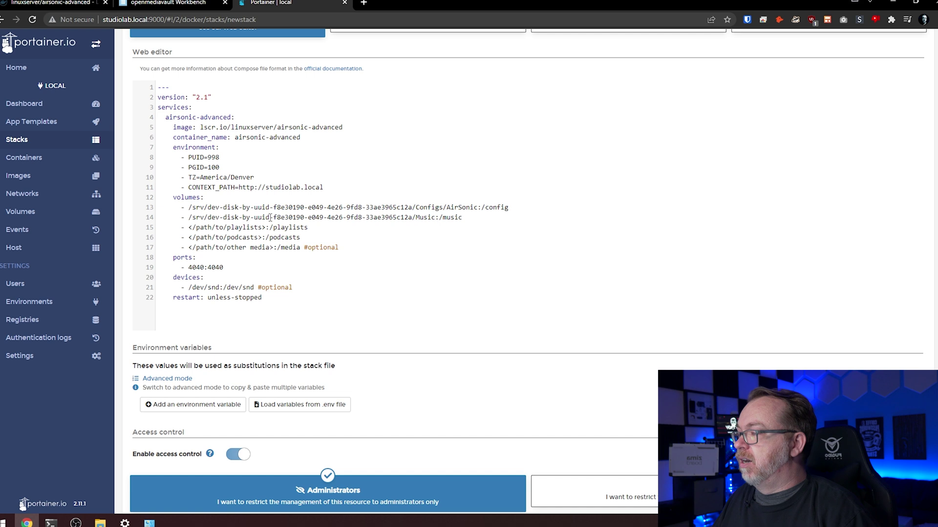
{"action": "type", "text": "#"}
{"action": "key", "text": "Down"}
{"action": "key", "text": "Left"}
{"action": "type", "text": "#"}
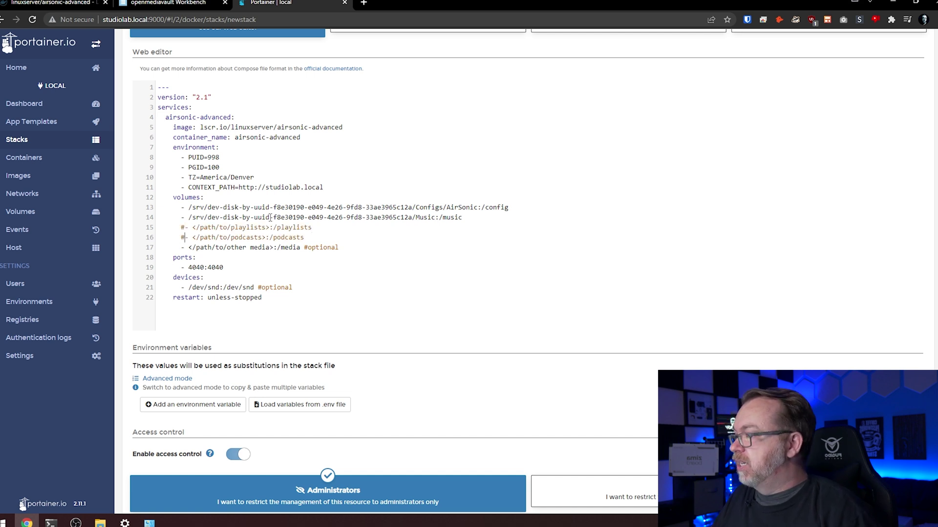
{"action": "key", "text": "Down"}
{"action": "key", "text": "Left"}
{"action": "type", "text": "#"}
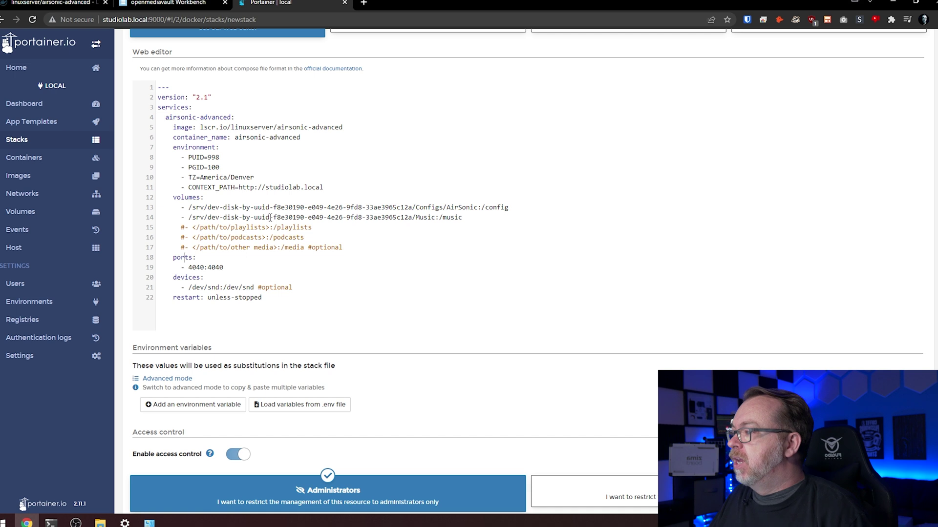
Comment out the sound-device lines in the compose file with #.
{"action": "type", "text": "#"}
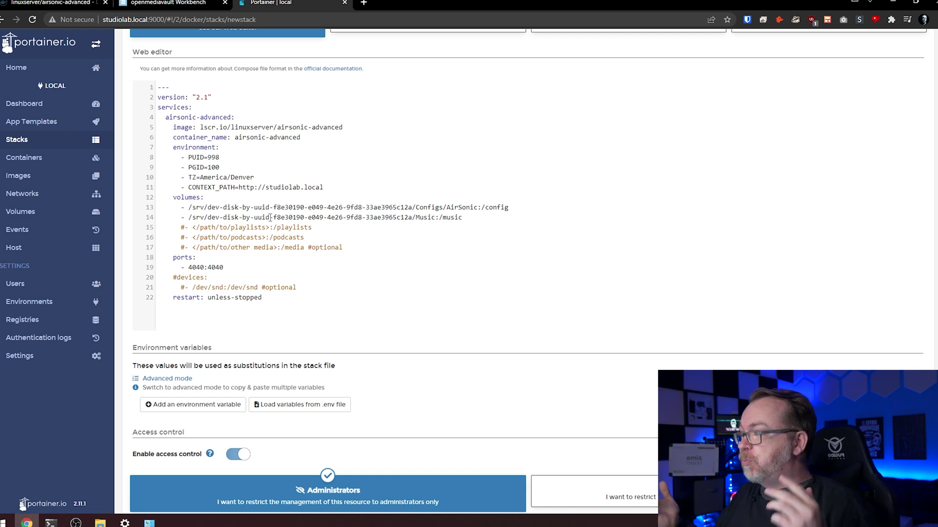
{"action": "scroll", "coordinate": [345, 241], "scroll_direction": "down", "scroll_amount": 2}
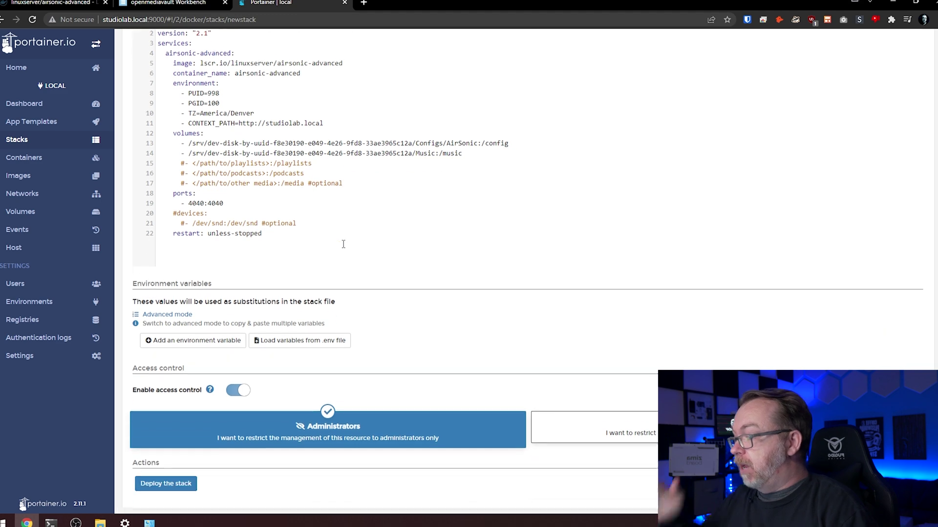
{"action": "scroll", "coordinate": [358, 361], "scroll_direction": "up", "scroll_amount": 6}
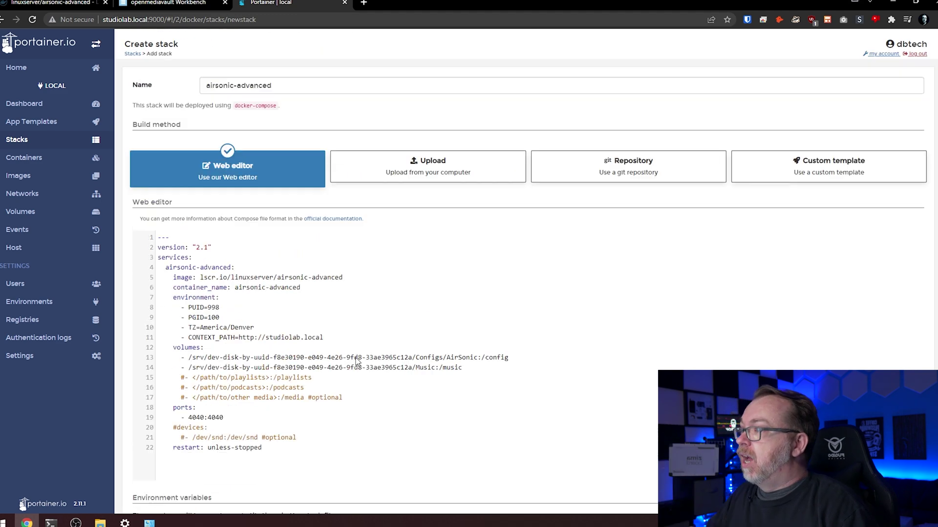
{"action": "scroll", "coordinate": [356, 357], "scroll_direction": "down", "scroll_amount": 6}
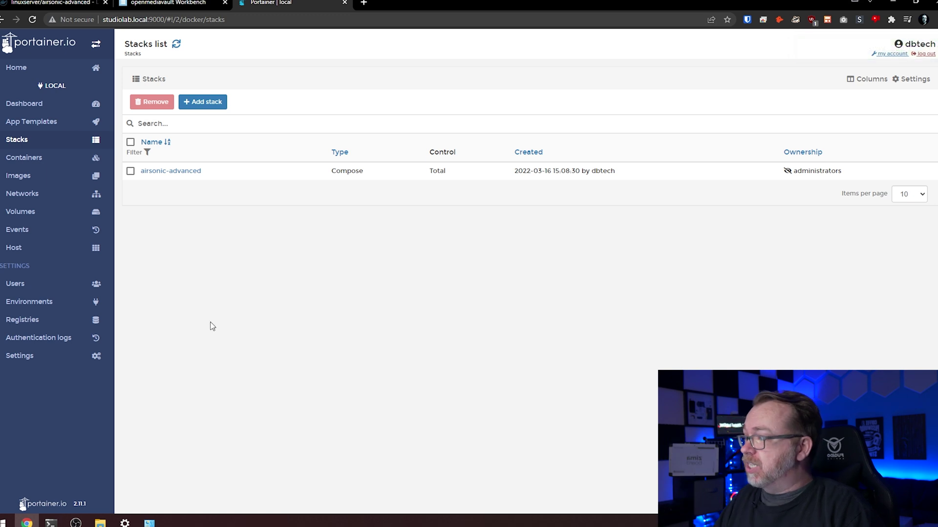
Open the deployed airsonic-advanced stack and view its container's logs.
{"action": "left_click", "coordinate": [171, 171]}
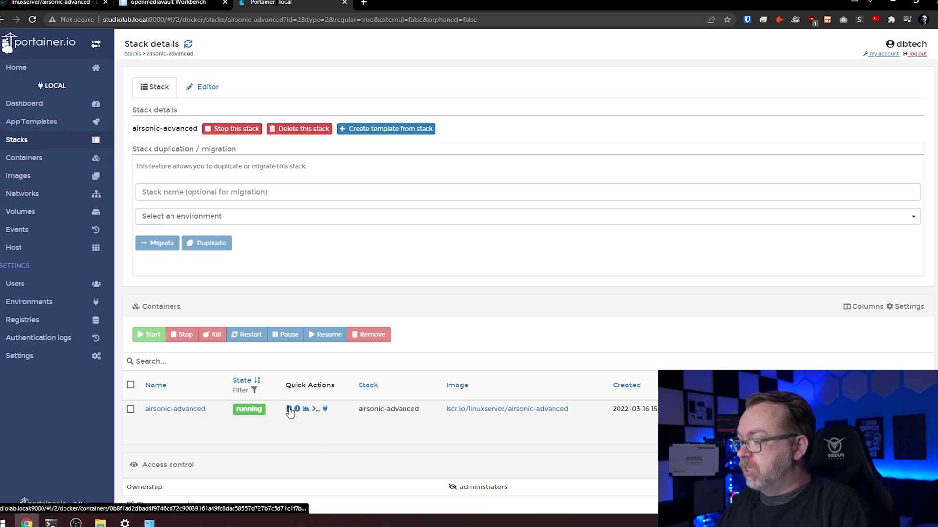
{"action": "scroll", "coordinate": [289, 413], "scroll_direction": "down", "scroll_amount": 1}
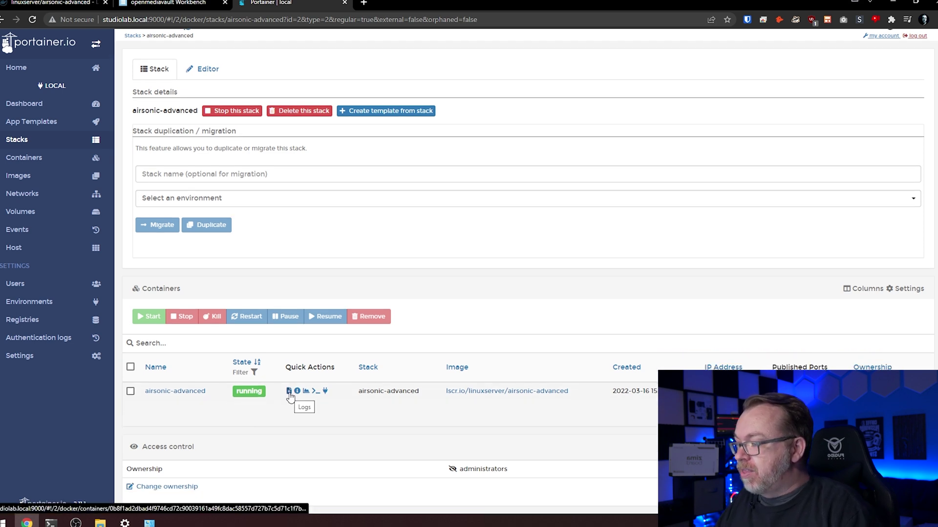
{"action": "left_click", "coordinate": [288, 394]}
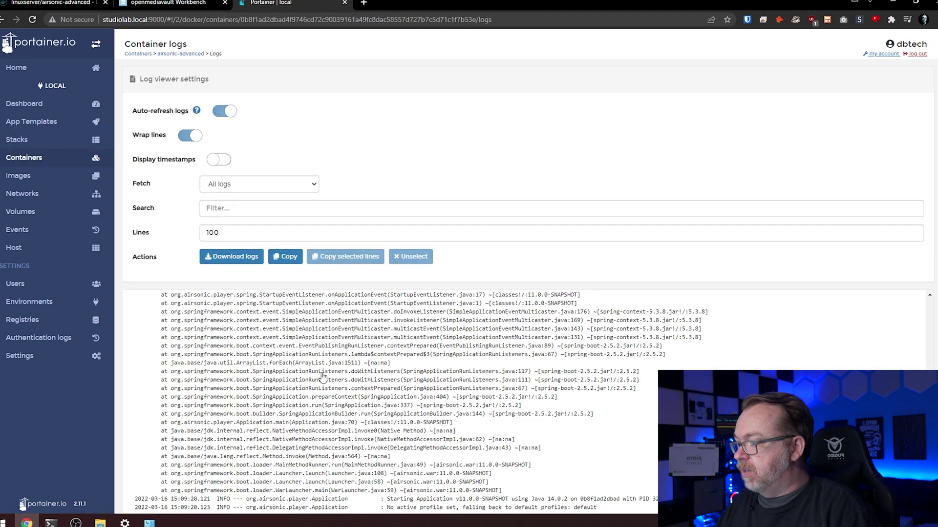
{"action": "scroll", "coordinate": [322, 376], "scroll_direction": "down", "scroll_amount": 1}
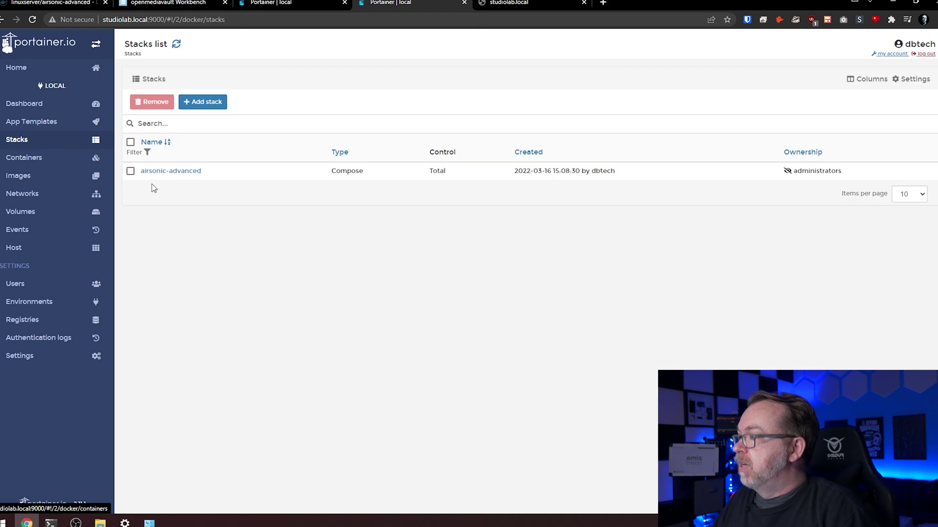
In the stack's Editor, set the playlists volume on line 15 to the Music share path.
{"action": "left_click", "coordinate": [157, 173]}
{"action": "left_click", "coordinate": [204, 87]}
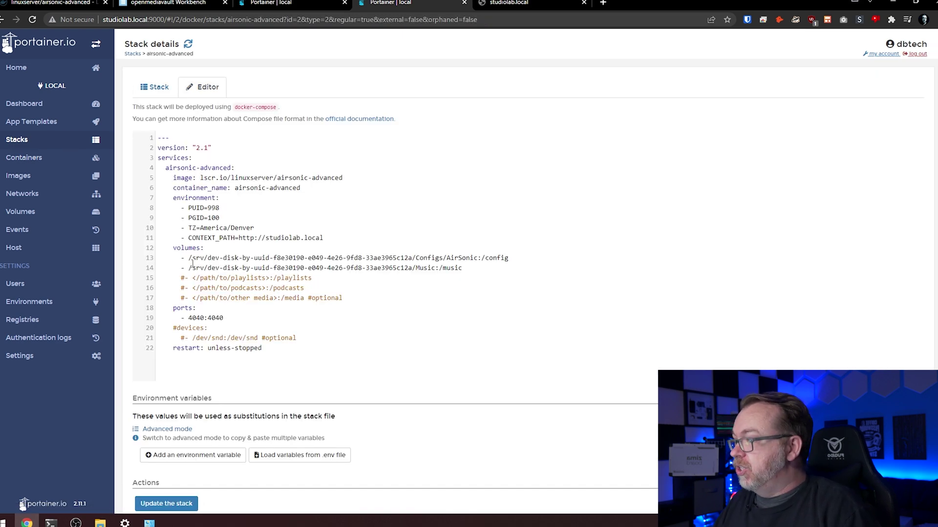
{"action": "left_click_drag", "start_coordinate": [190, 268], "coordinate": [421, 270]}
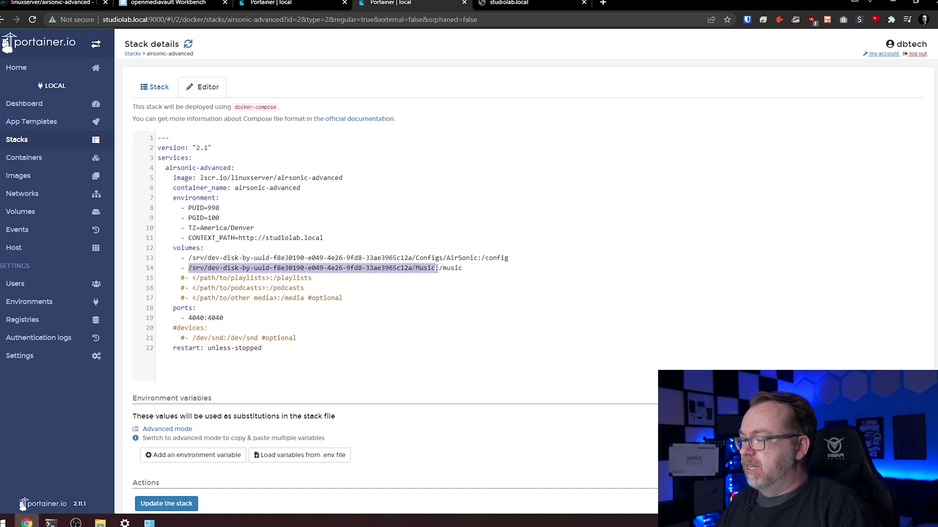
{"action": "left_click_drag", "start_coordinate": [192, 278], "coordinate": [268, 278]}
{"action": "key", "text": "ctrl+v"}
{"action": "key", "text": "ctrl+slash"}
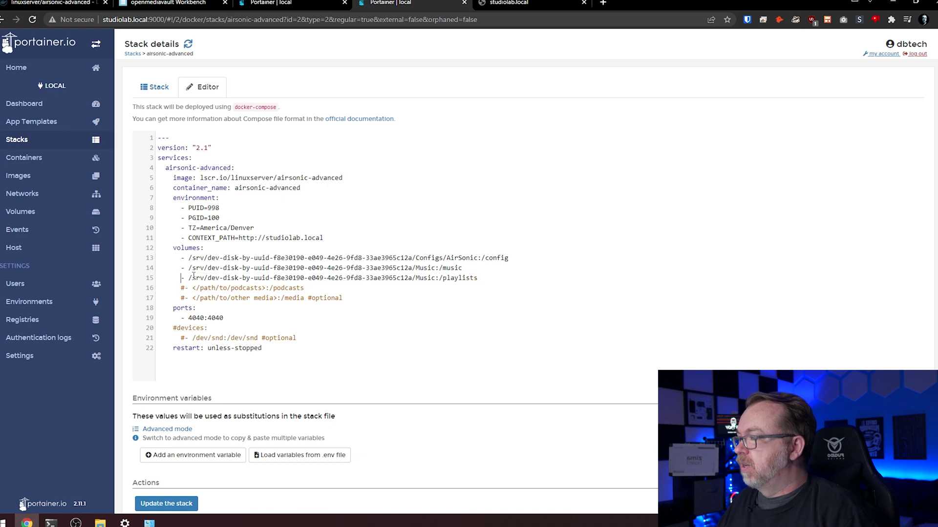
{"action": "key", "text": "Down"}
{"action": "key", "text": "ctrl+slash"}
{"action": "key", "text": "Down"}
{"action": "key", "text": "ctrl+slash"}
Set the podcasts volume on line 16 to the Music path and update the stack.
{"action": "key", "text": "ctrl+shift+Right"}
{"action": "key", "text": "ctrl+shift+Right"}
{"action": "key", "text": "ctrl+shift+Right"}
{"action": "key", "text": "ctrl+shift+Right"}
{"action": "key", "text": "ctrl+shift+Right"}
{"action": "key", "text": "ctrl+shift+Right"}
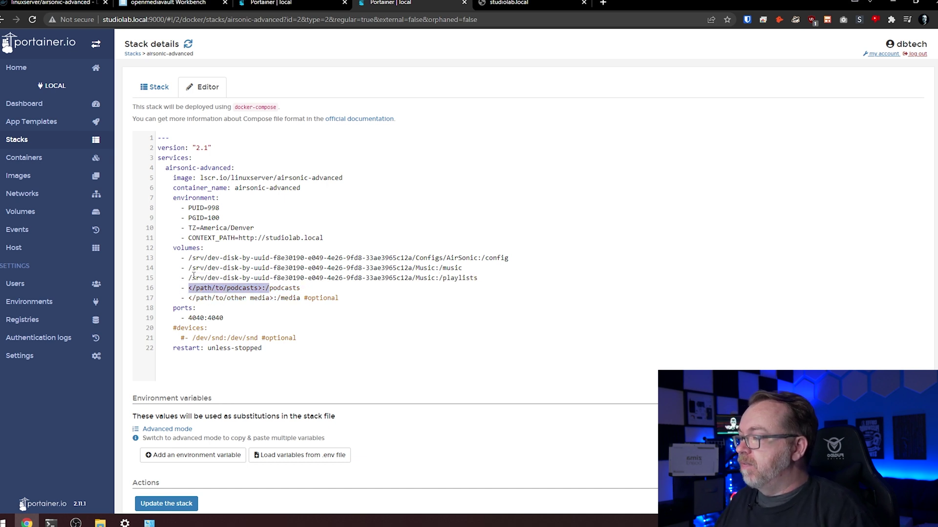
{"action": "key", "text": "ctrl+shift+Left"}
{"action": "key", "text": "shift+Right"}
{"action": "key", "text": "ctrl+v"}
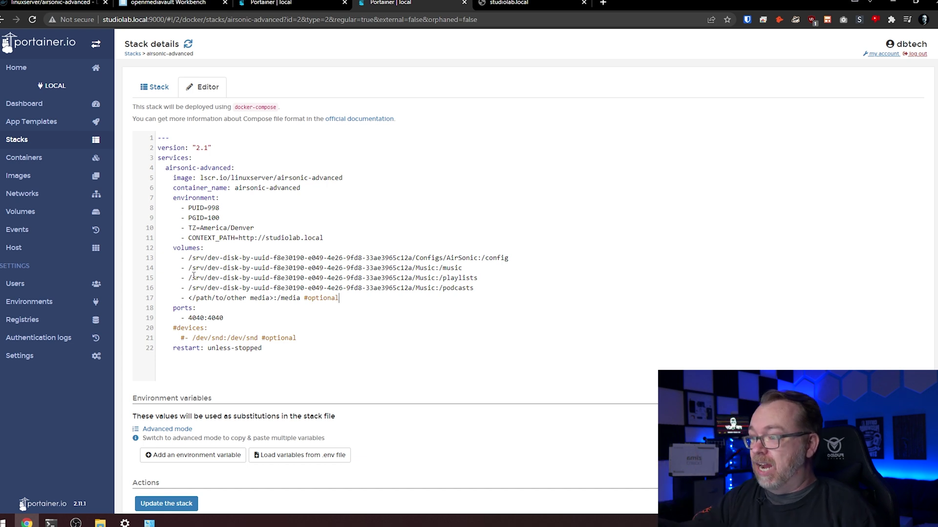
{"action": "key", "text": "Down"}
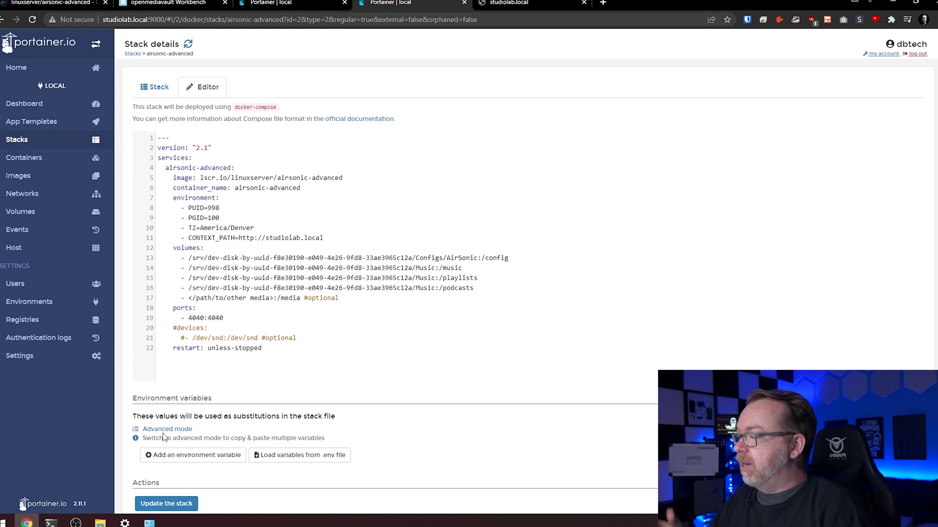
{"action": "left_click", "coordinate": [166, 504]}
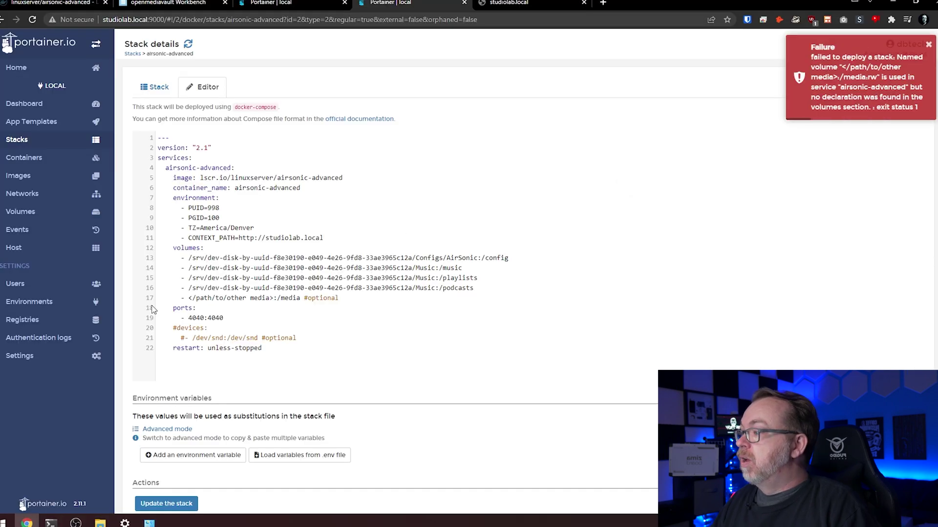
Comment out the media volume on line 17 and update the stack again.
{"action": "left_click", "coordinate": [181, 298]}
{"action": "type", "text": "#"}
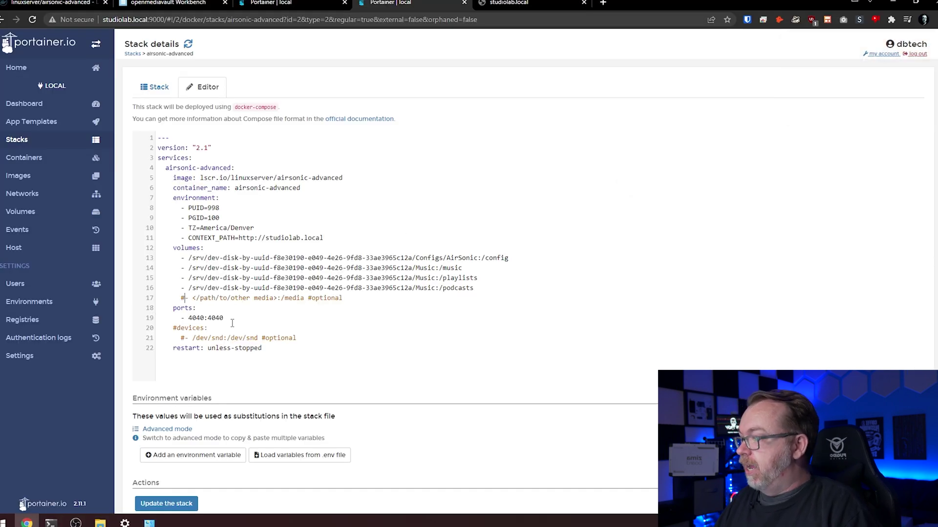
{"action": "left_click", "coordinate": [194, 503]}
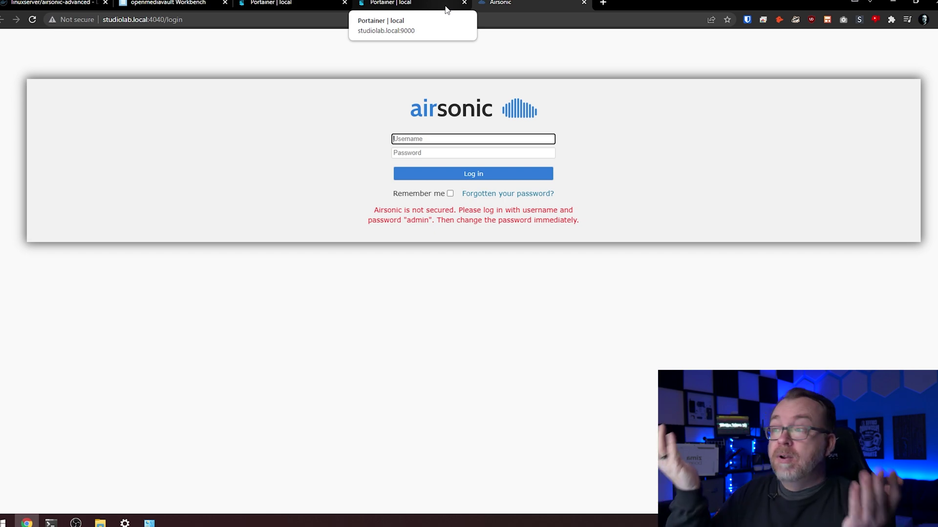
Reopen the airsonic-advanced stack's compose file in the Editor tab from the Stacks list.
{"action": "left_click", "coordinate": [445, 8]}
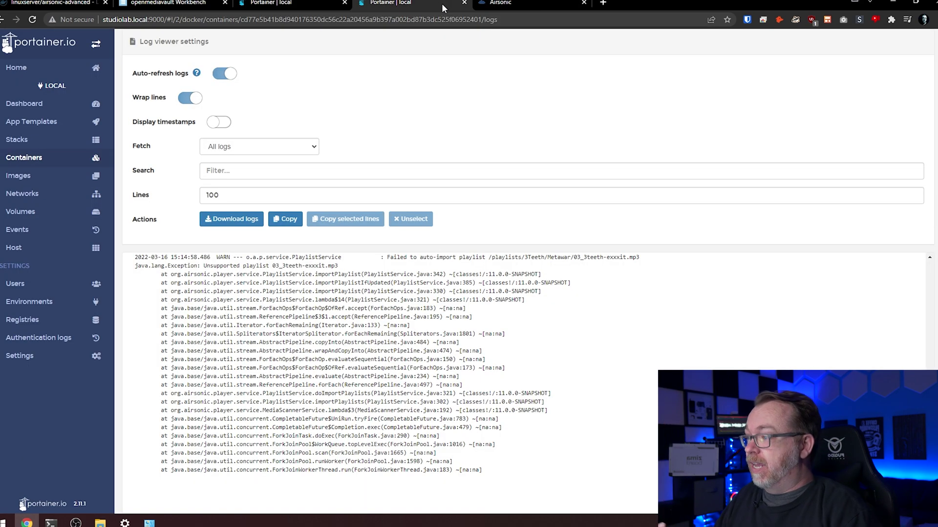
{"action": "left_click", "coordinate": [13, 142]}
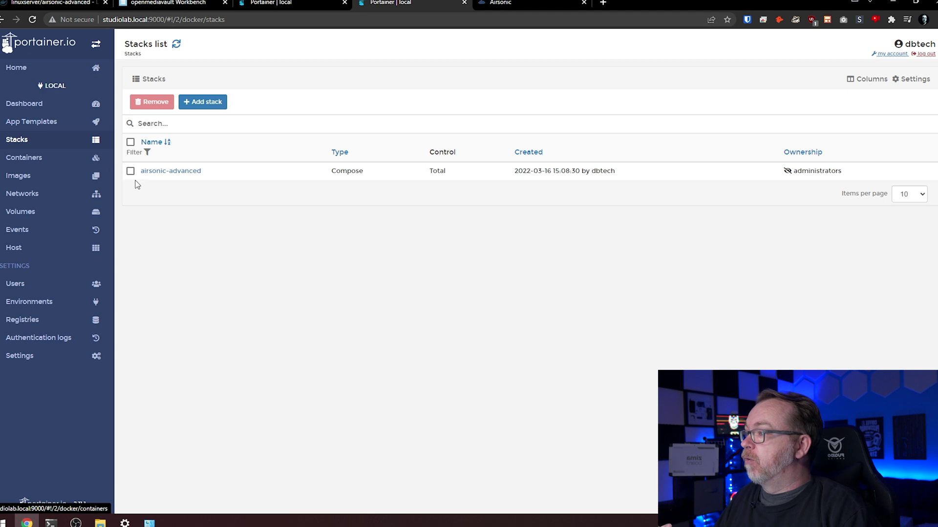
{"action": "left_click", "coordinate": [149, 171]}
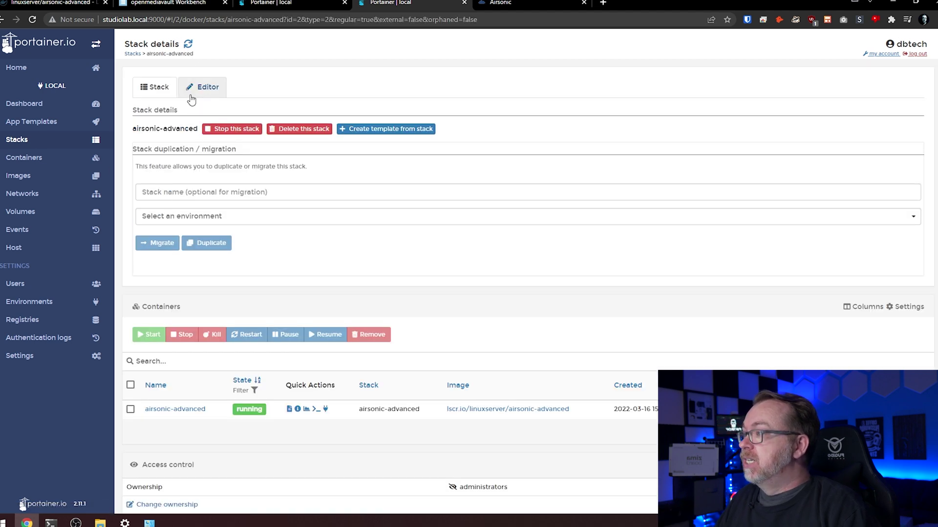
{"action": "left_click", "coordinate": [202, 87]}
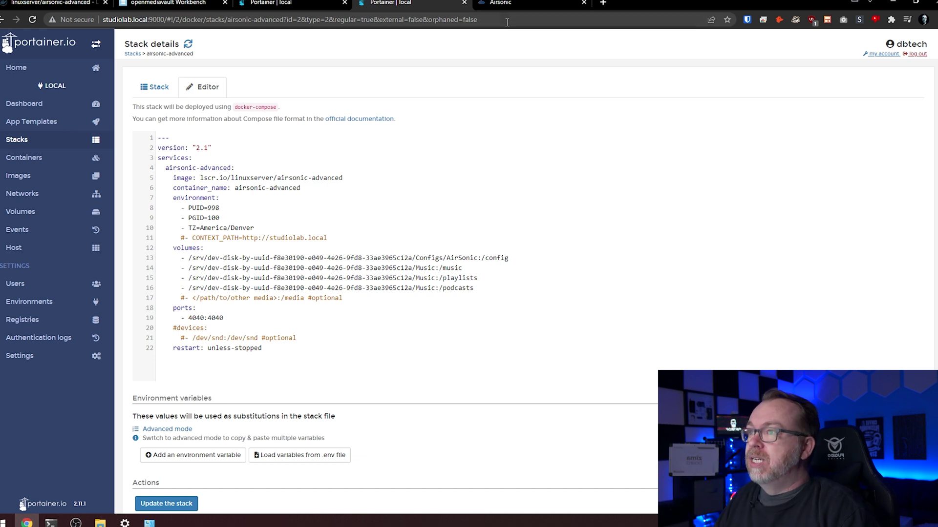
Log in to Airsonic with the default admin username and password.
{"action": "left_click", "coordinate": [528, 3]}
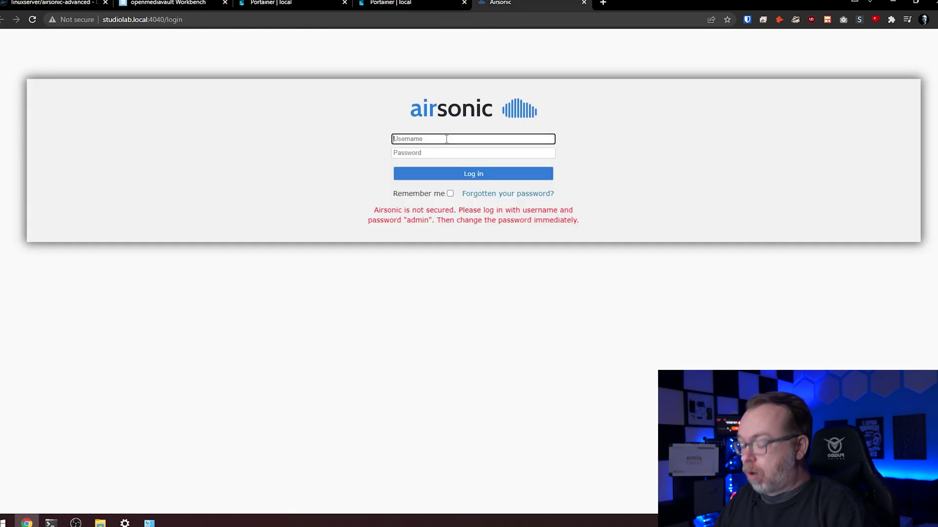
{"action": "key", "text": "BackSpace"}
{"action": "key", "text": "BackSpace"}
{"action": "key", "text": "Tab"}
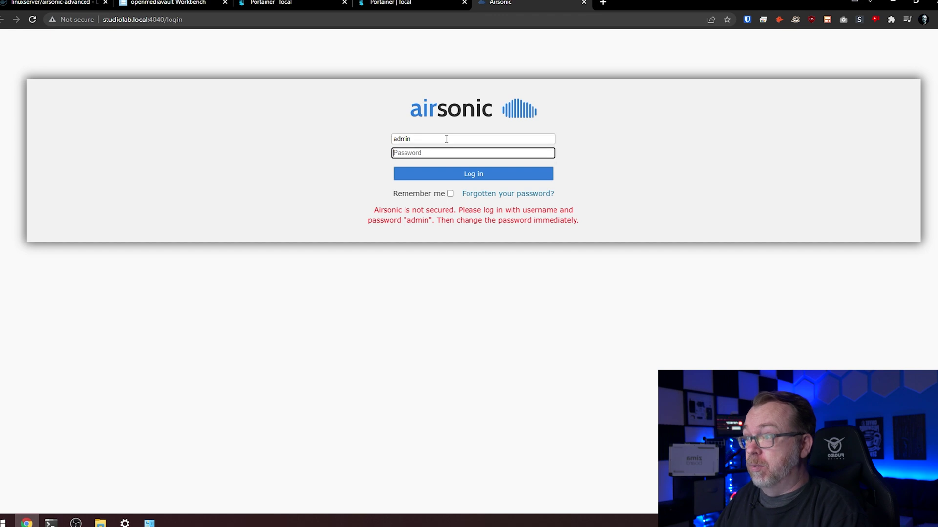
{"action": "type", "text": "admin"}
{"action": "key", "text": "Return"}
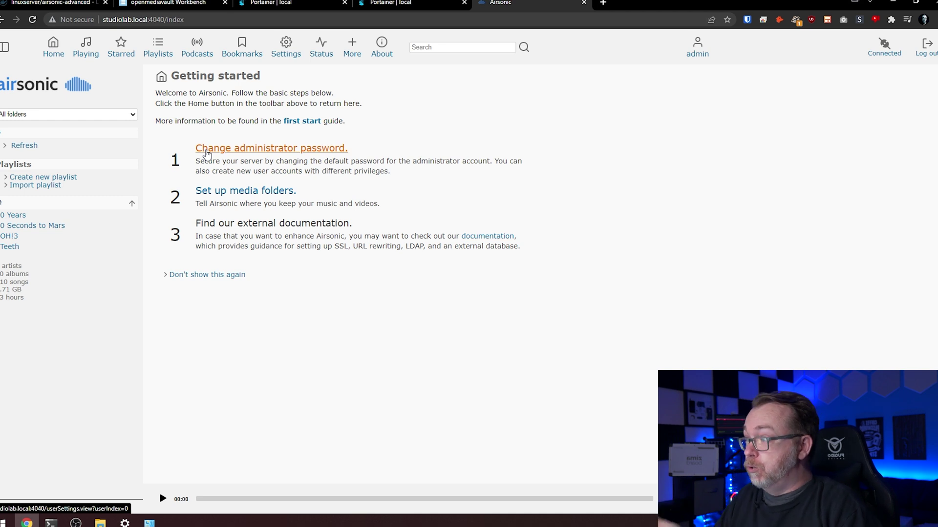
Enable Add credentials, enter a new administrator password and save it.
{"action": "left_click", "coordinate": [206, 155]}
{"action": "left_click", "coordinate": [229, 340]}
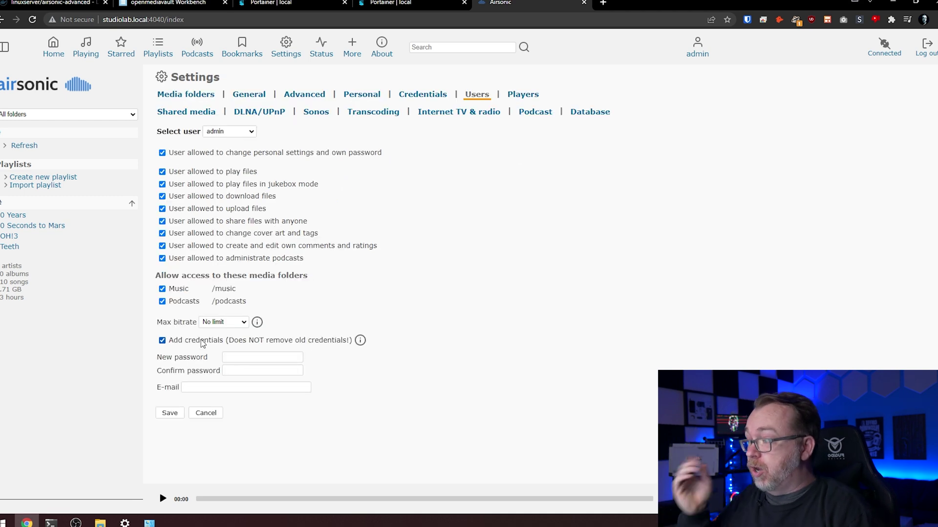
{"action": "left_click", "coordinate": [248, 357]}
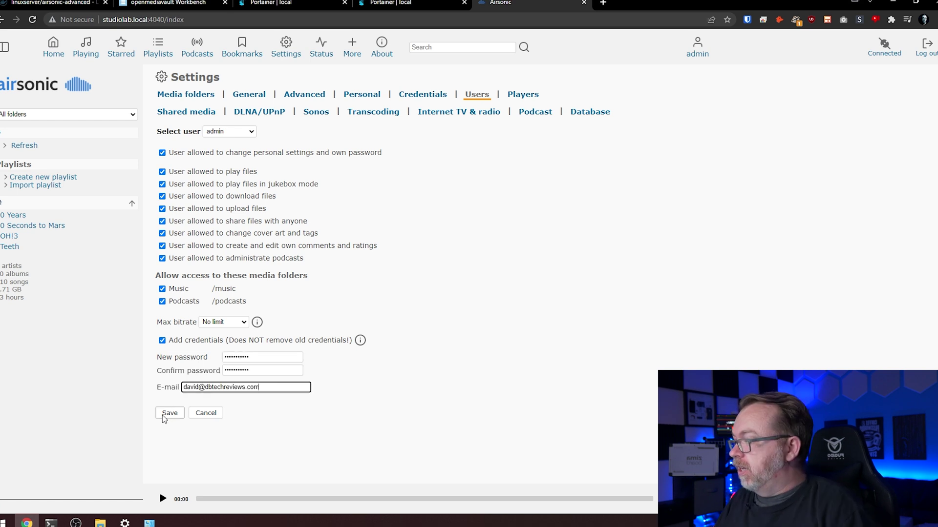
{"action": "left_click", "coordinate": [163, 415]}
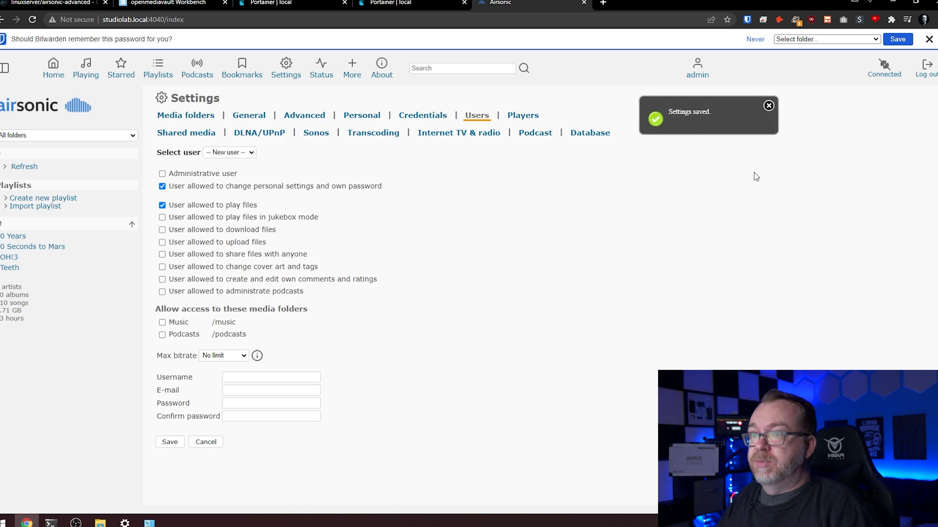
{"action": "left_click", "coordinate": [929, 40]}
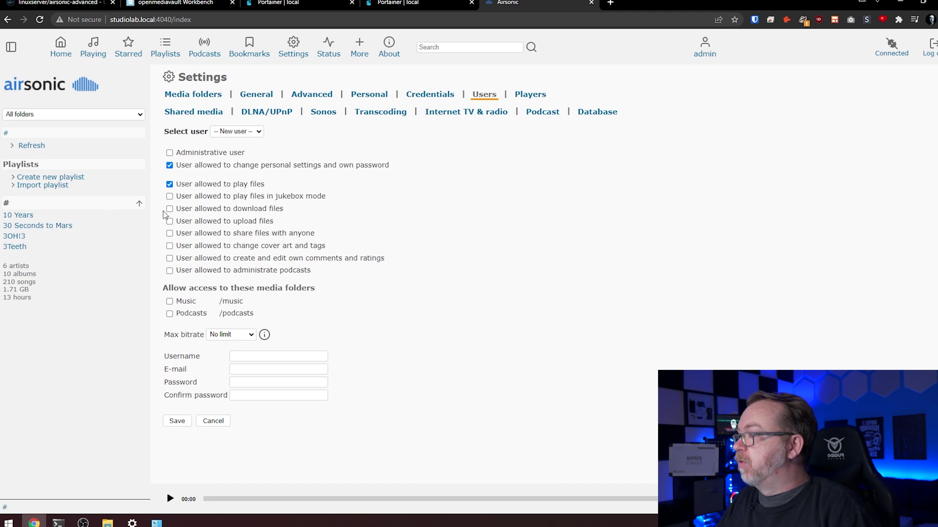
Play 'Beautiful' from the 10 Years album Division and lower the system volume.
{"action": "left_click", "coordinate": [31, 211]}
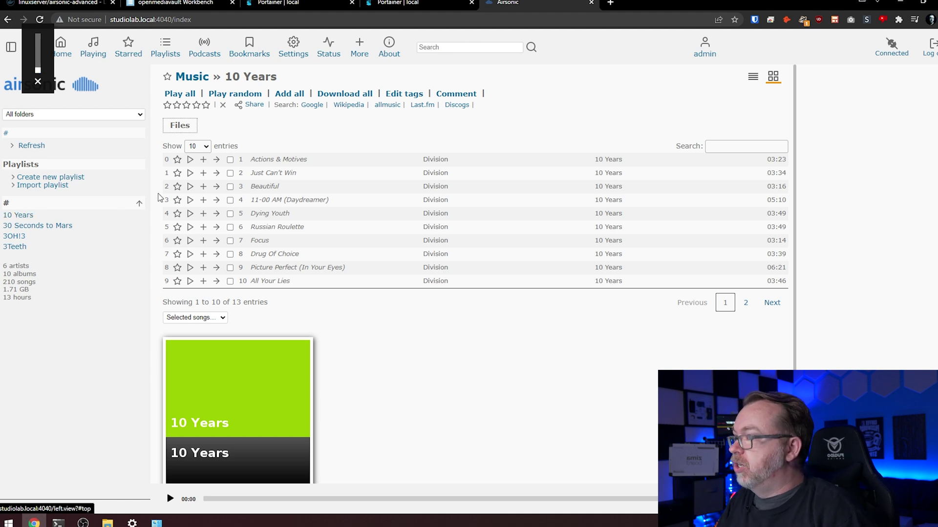
{"action": "left_click", "coordinate": [190, 188]}
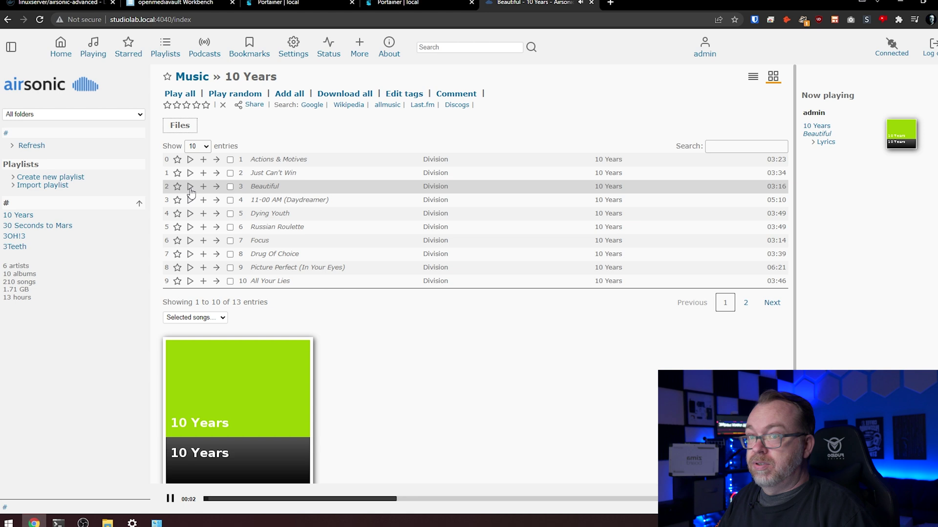
{"action": "key", "text": "XF86AudioLowerVolume"}
{"action": "key", "text": "XF86AudioLowerVolume"}
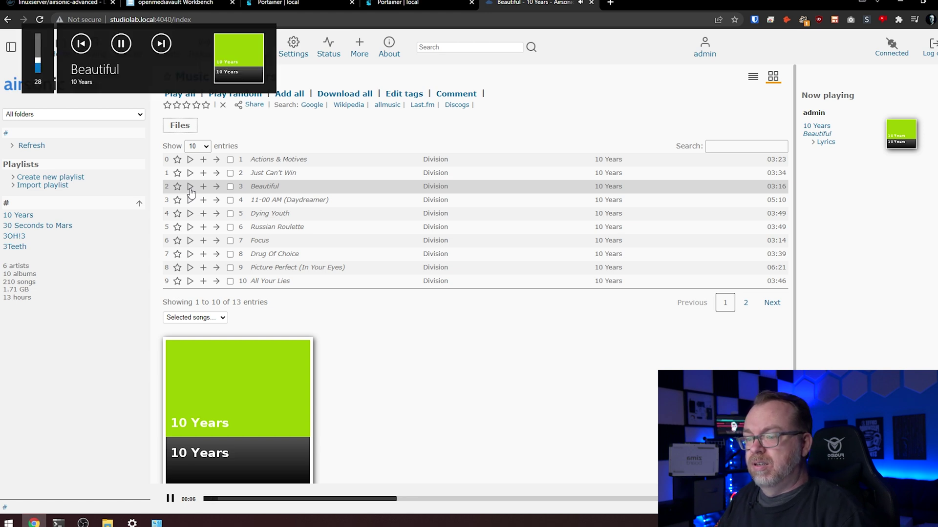
{"action": "key", "text": "XF86AudioLowerVolume"}
{"action": "key", "text": "XF86AudioLowerVolume"}
{"action": "key", "text": "XF86AudioLowerVolume"}
{"action": "key", "text": "XF86AudioLowerVolume"}
{"action": "key", "text": "XF86AudioLowerVolume"}
{"action": "key", "text": "XF86AudioLowerVolume"}
{"action": "key", "text": "XF86AudioLowerVolume"}
{"action": "key", "text": "XF86AudioLowerVolume"}
{"action": "key", "text": "XF86AudioLowerVolume"}
{"action": "key", "text": "XF86AudioLowerVolume"}
{"action": "key", "text": "XF86AudioLowerVolume"}
{"action": "key", "text": "XF86AudioLowerVolume"}
{"action": "key", "text": "XF86AudioLowerVolume"}
{"action": "key", "text": "XF86AudioLowerVolume"}
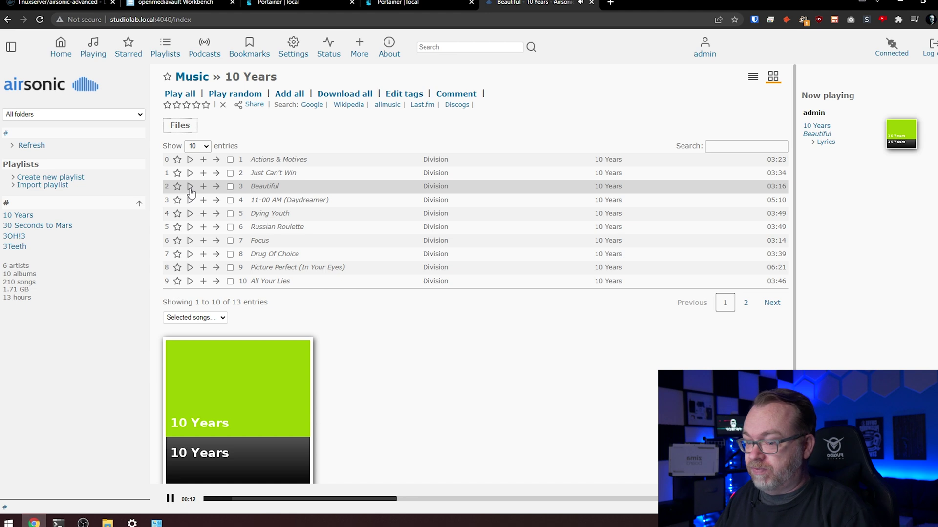
{"action": "mouse_move", "coordinate": [299, 493]}
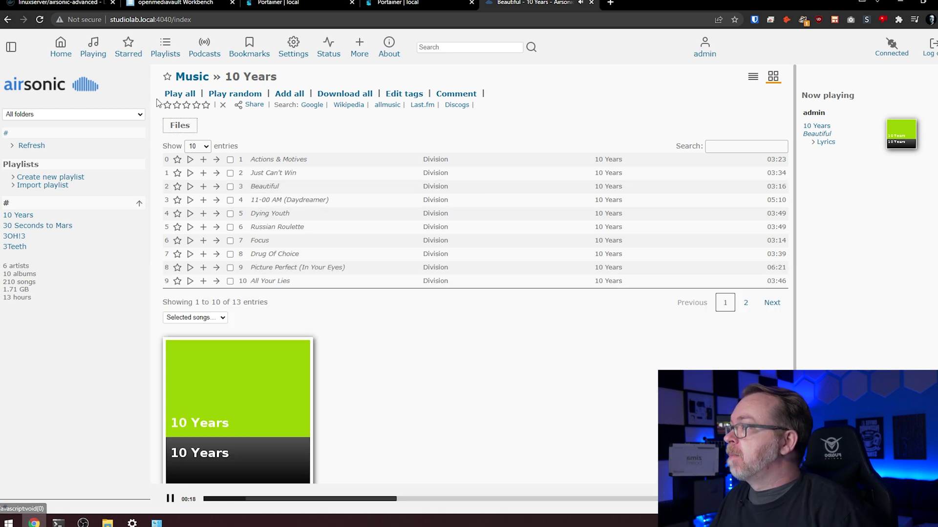
Browse the Playlists, Podcasts and Bookmarks pages, then view the Status page's transfer charts.
{"action": "left_click", "coordinate": [160, 58]}
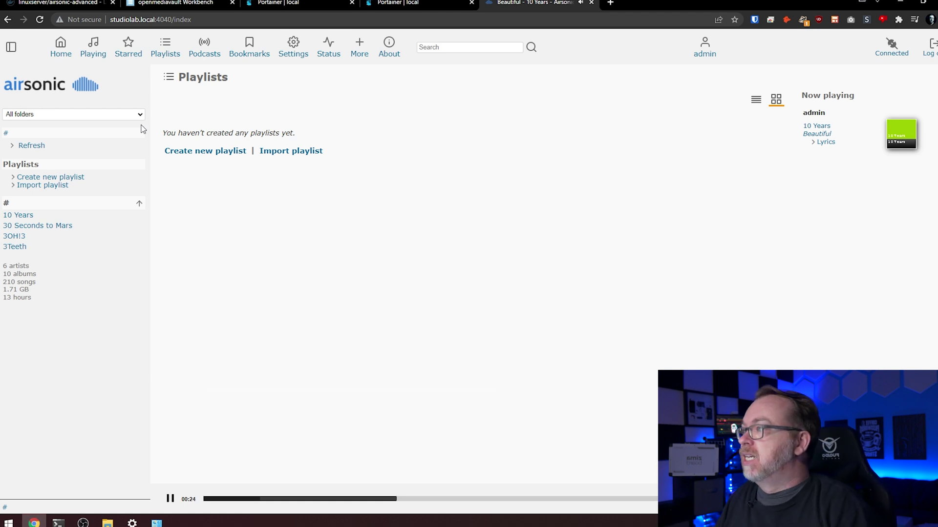
{"action": "left_click", "coordinate": [193, 55]}
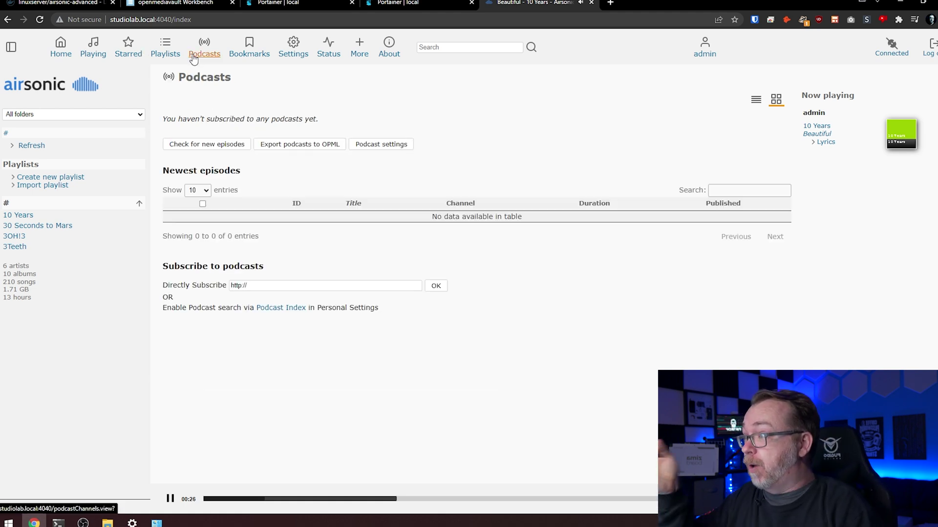
{"action": "left_click", "coordinate": [231, 55]}
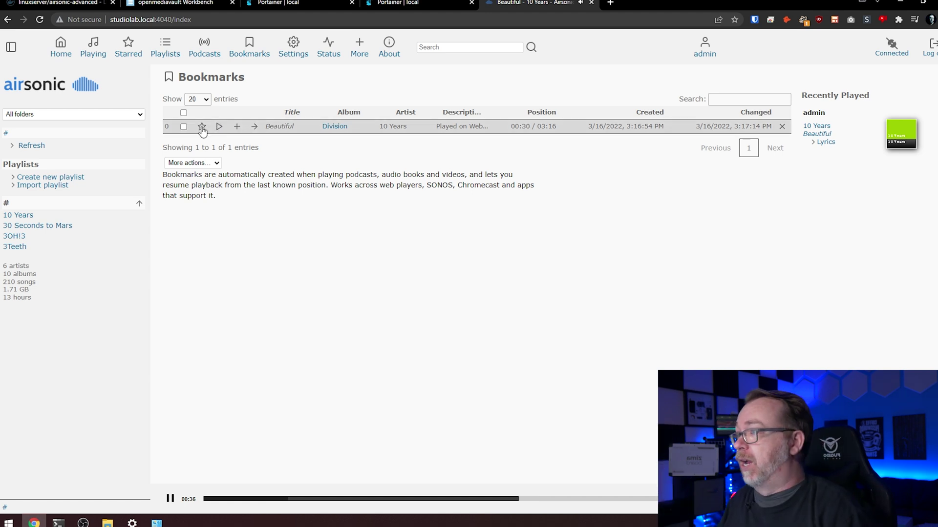
{"action": "left_click", "coordinate": [329, 48]}
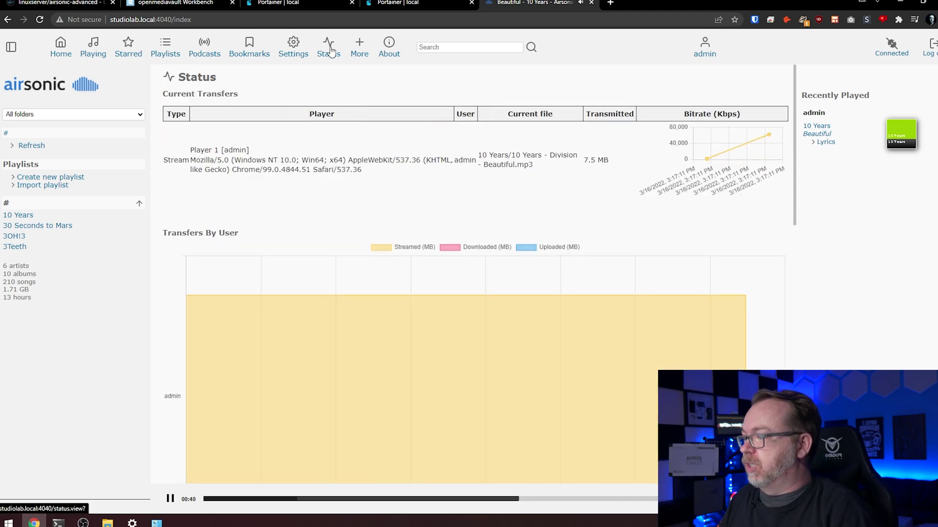
Scroll through the Status transfer charts, then pause the streaming song Beautiful by 10 Years.
{"action": "scroll", "coordinate": [298, 278], "scroll_direction": "down", "scroll_amount": 1}
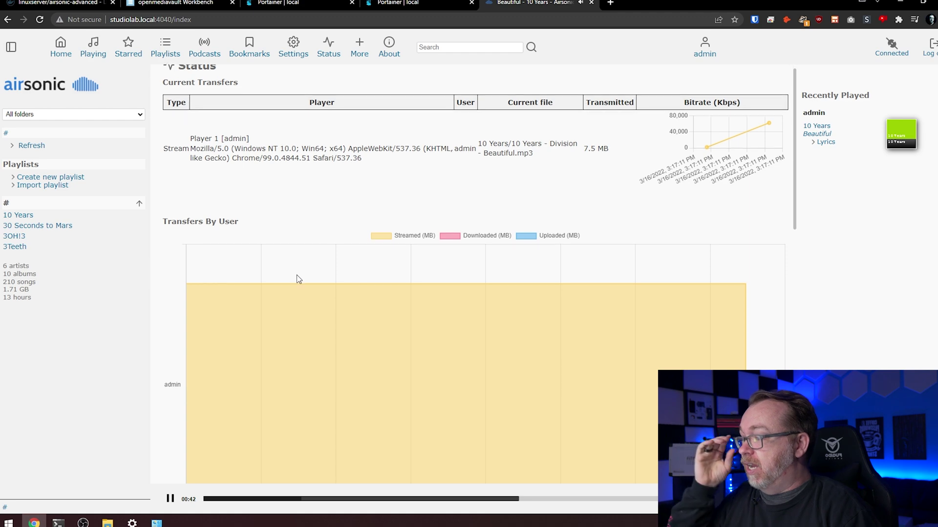
{"action": "scroll", "coordinate": [298, 279], "scroll_direction": "down", "scroll_amount": 5}
{"action": "scroll", "coordinate": [297, 278], "scroll_direction": "up", "scroll_amount": 2}
{"action": "scroll", "coordinate": [292, 278], "scroll_direction": "down", "scroll_amount": 3}
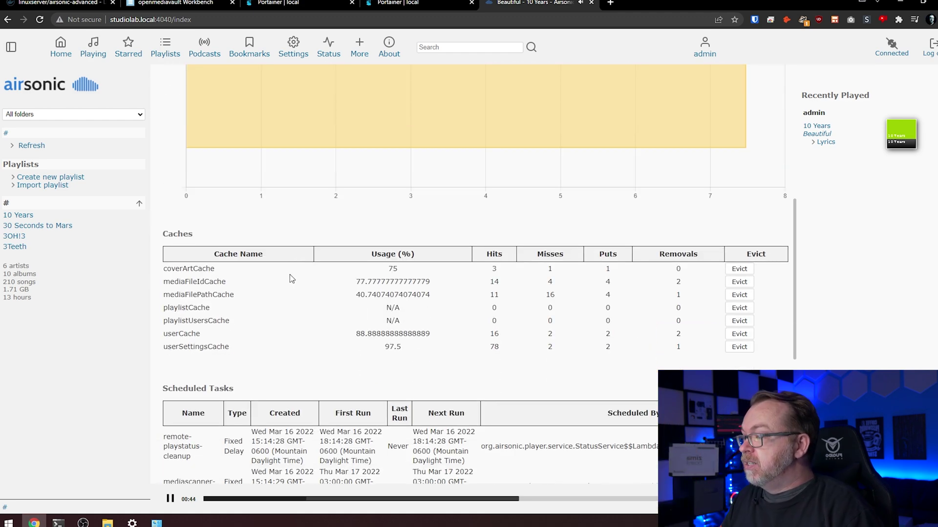
{"action": "scroll", "coordinate": [263, 300], "scroll_direction": "down", "scroll_amount": 1}
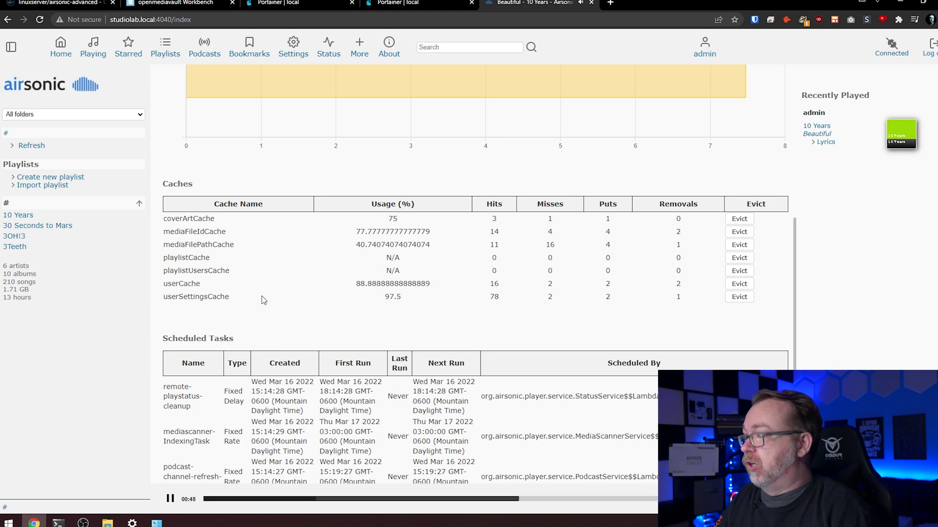
{"action": "scroll", "coordinate": [264, 300], "scroll_direction": "down", "scroll_amount": 6}
{"action": "scroll", "coordinate": [266, 294], "scroll_direction": "up", "scroll_amount": 6}
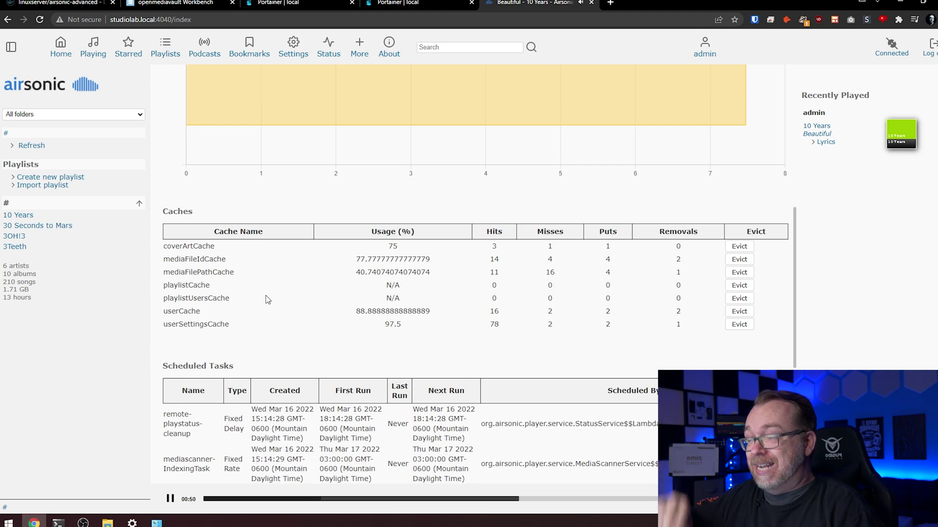
{"action": "scroll", "coordinate": [266, 295], "scroll_direction": "up", "scroll_amount": 8}
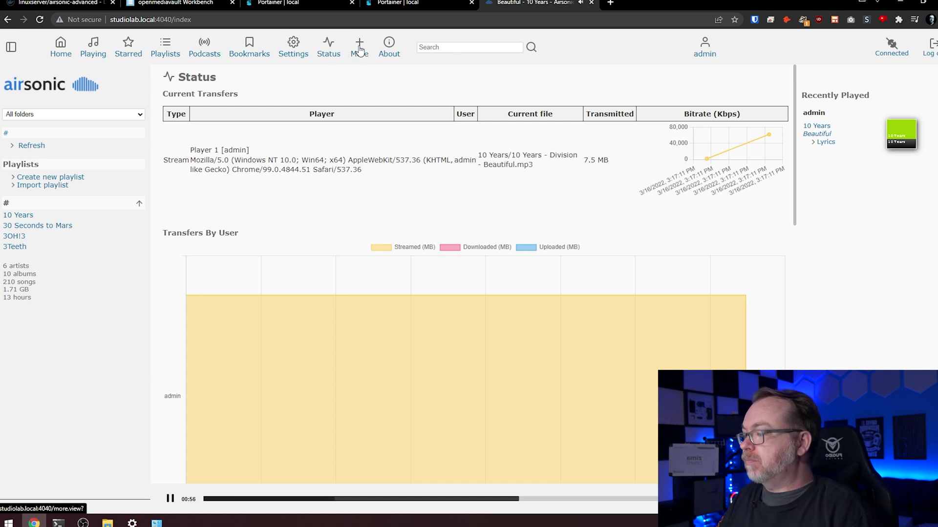
{"action": "left_click", "coordinate": [171, 498]}
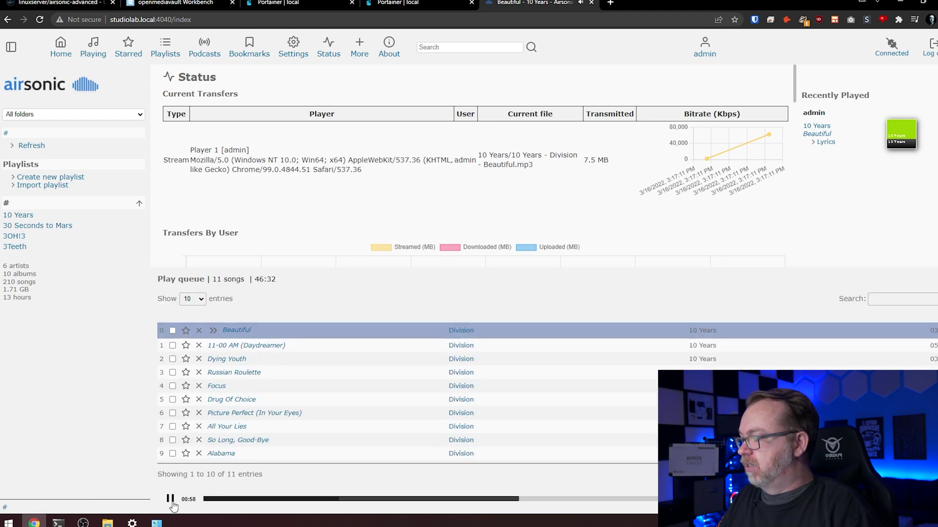
On the More page, view the Airsonic apps list (DSub, Ultrasonic) in a new tab, then return.
{"action": "left_click", "coordinate": [361, 54]}
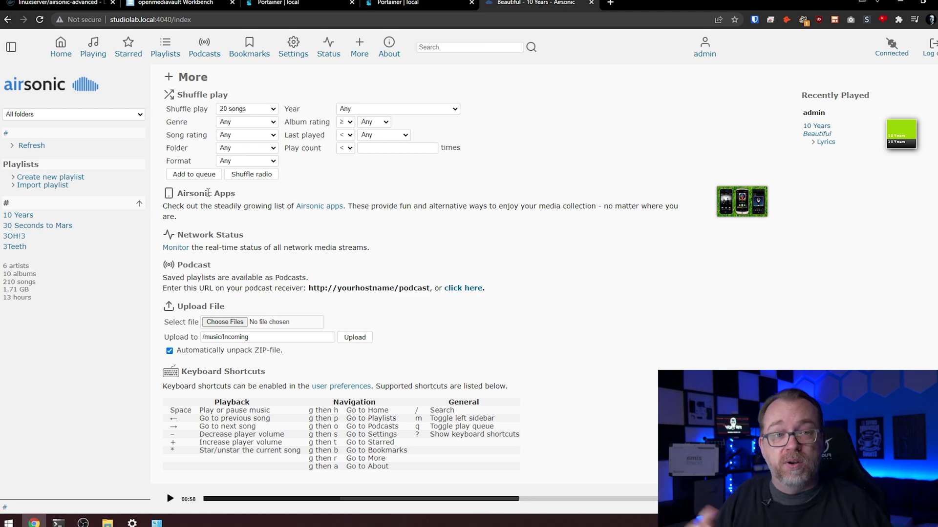
{"action": "middle_click", "coordinate": [323, 209]}
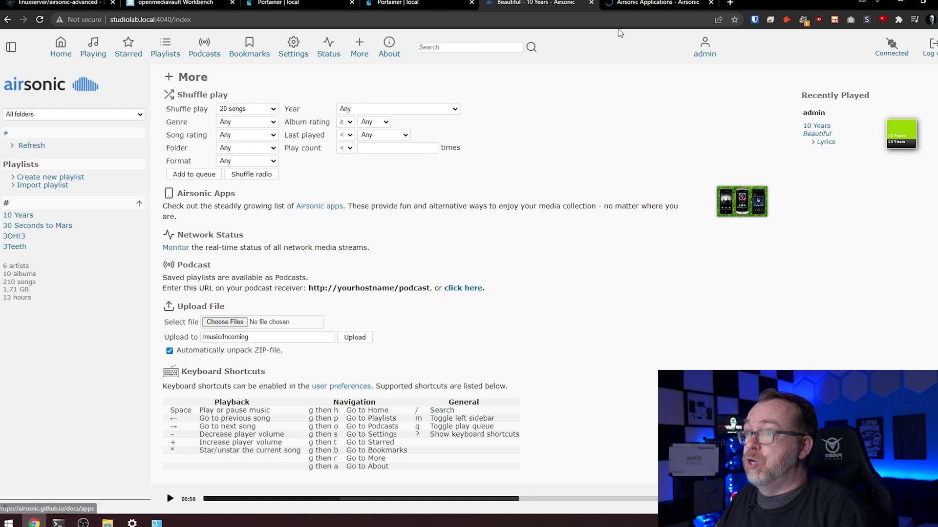
{"action": "left_click", "coordinate": [620, 8]}
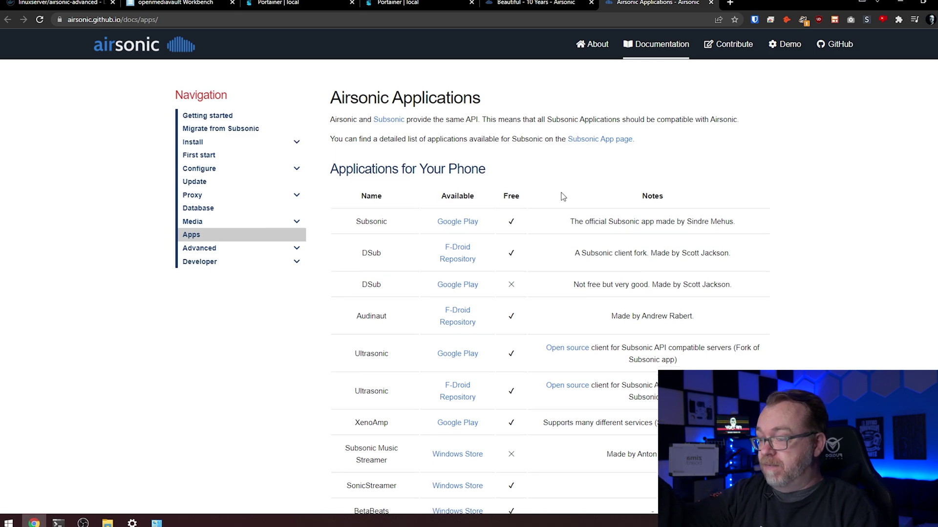
{"action": "scroll", "coordinate": [562, 196], "scroll_direction": "down", "scroll_amount": 12}
{"action": "scroll", "coordinate": [563, 195], "scroll_direction": "up", "scroll_amount": 7}
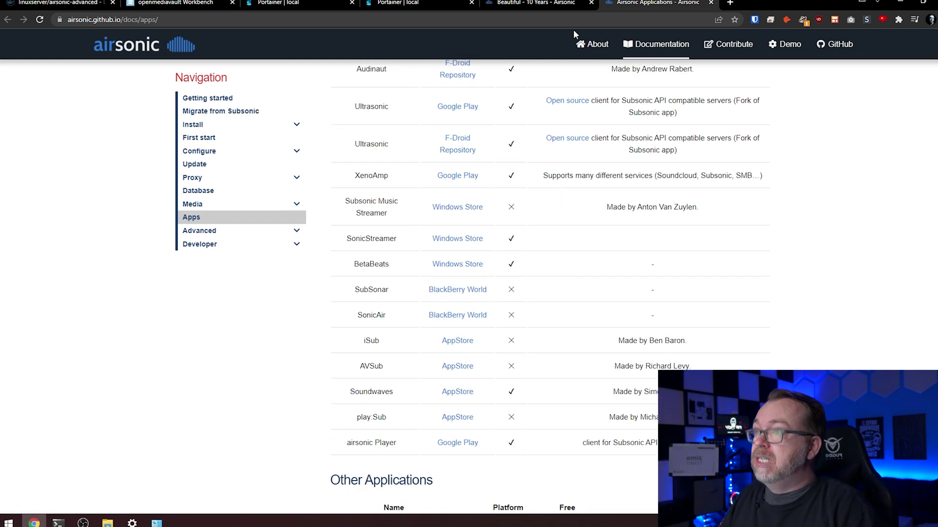
{"action": "left_click", "coordinate": [565, 6]}
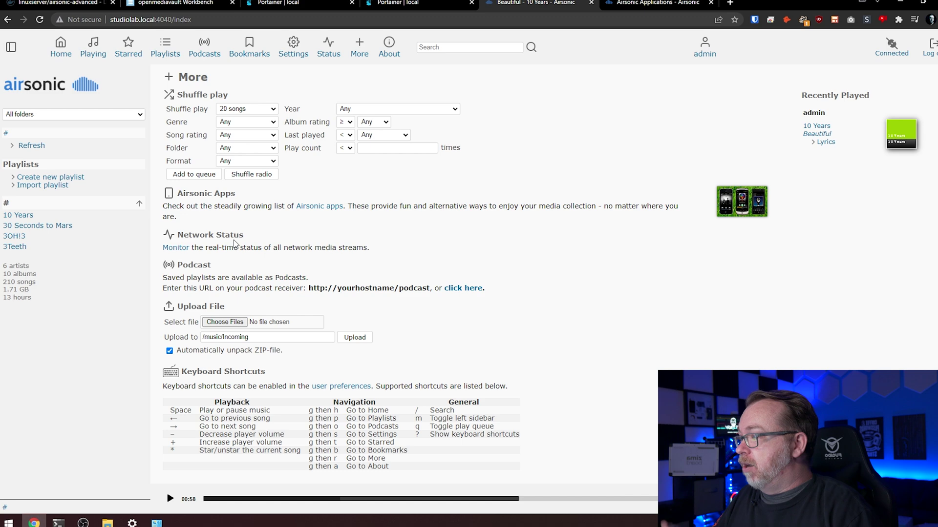
View the Monitor stream status, go back to More, then open admin's Personal settings.
{"action": "left_click", "coordinate": [184, 250]}
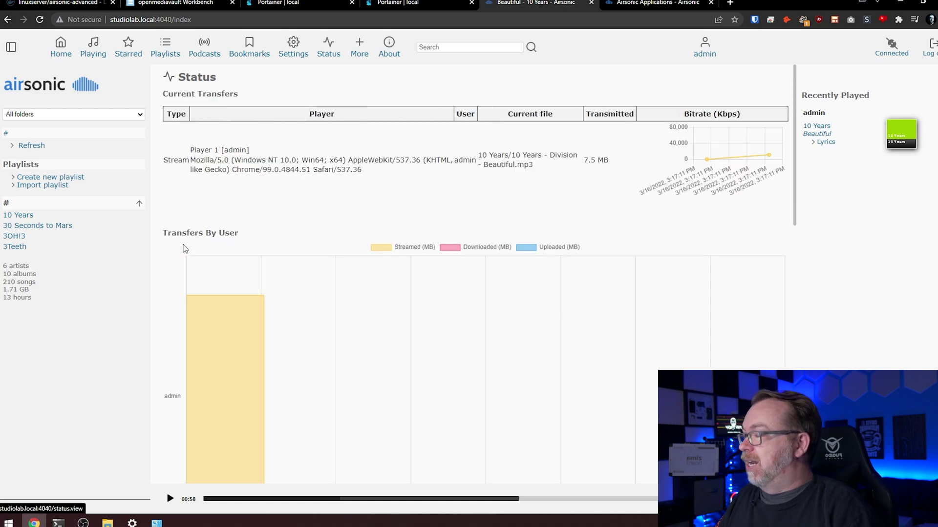
{"action": "key", "text": "alt+Left"}
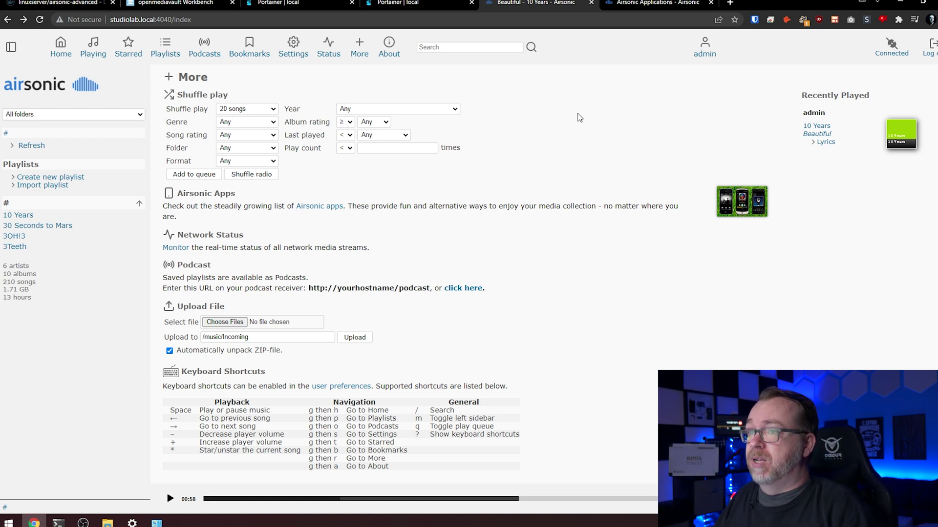
{"action": "left_click", "coordinate": [703, 54]}
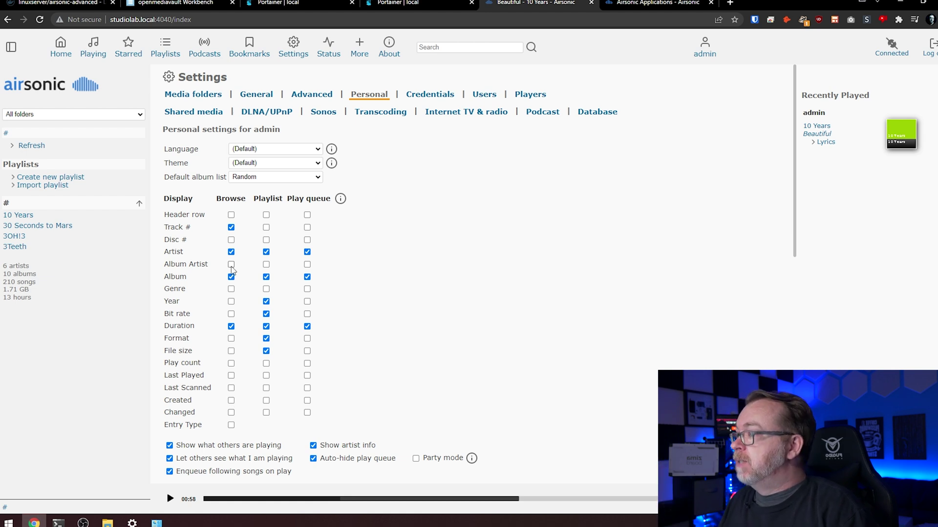
Keep the default language, choose the Midnight Fun theme, and set default album list to Recently added.
{"action": "left_click", "coordinate": [242, 150]}
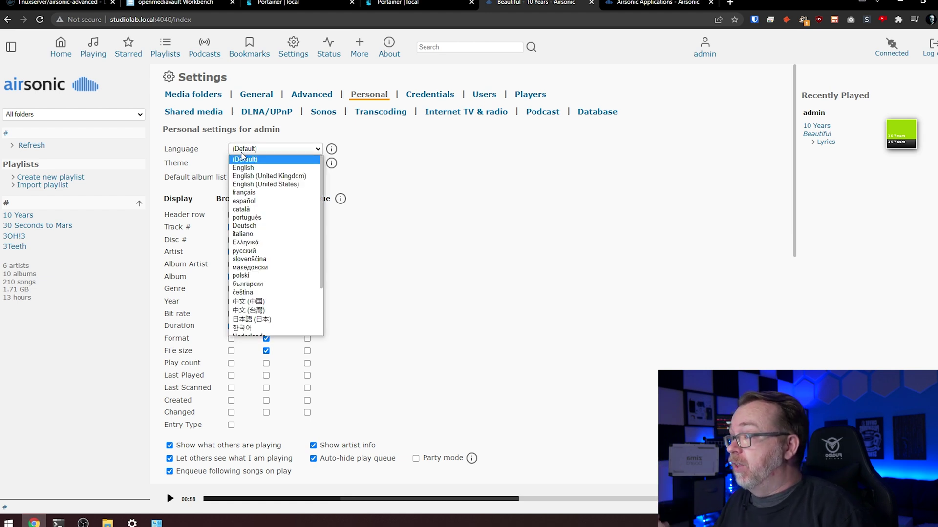
{"action": "left_click", "coordinate": [242, 159]}
{"action": "left_click", "coordinate": [236, 163]}
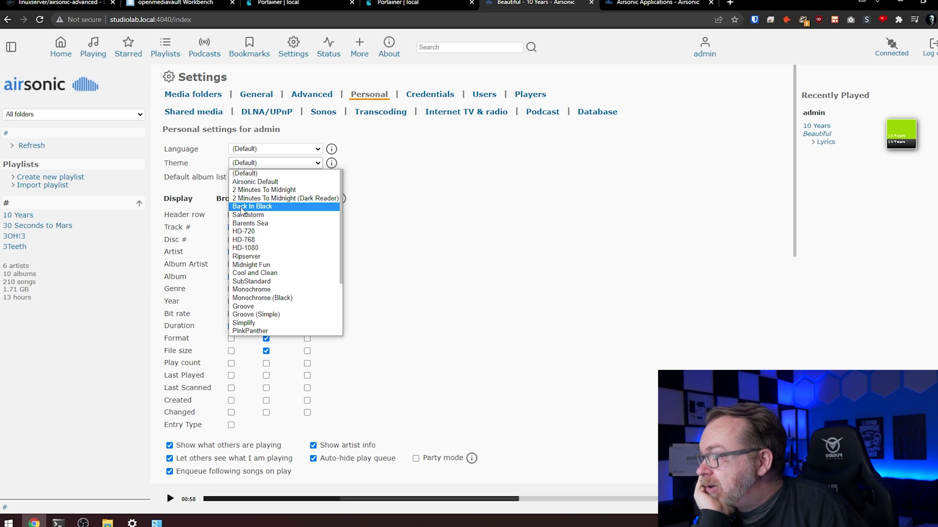
{"action": "left_click", "coordinate": [251, 264]}
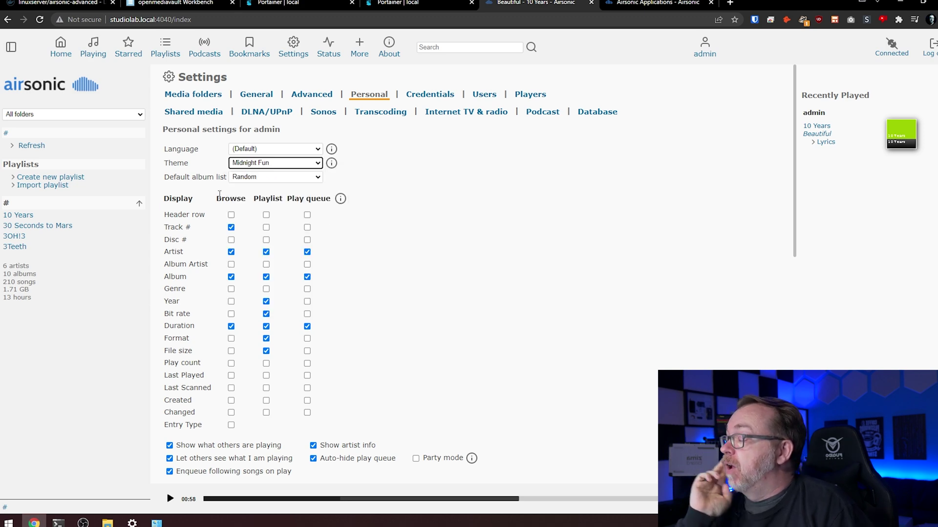
{"action": "left_click", "coordinate": [236, 179]}
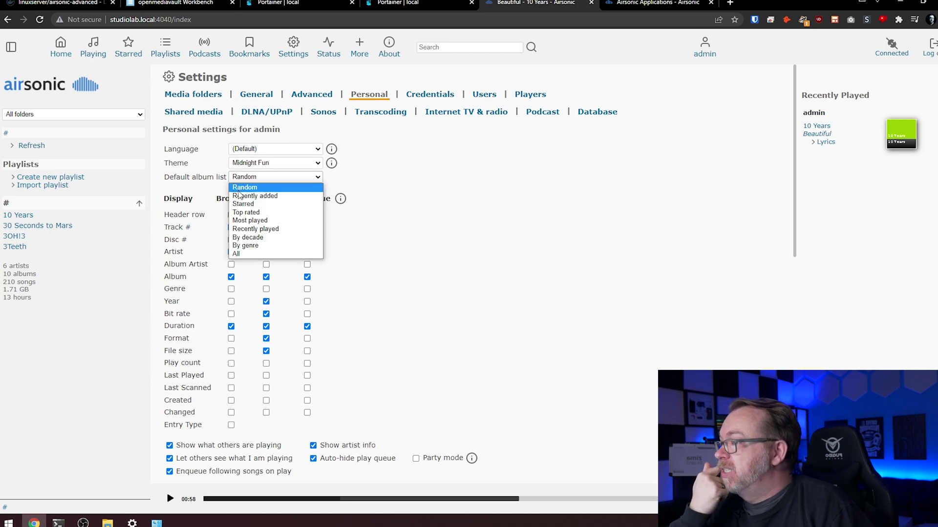
{"action": "left_click", "coordinate": [239, 196]}
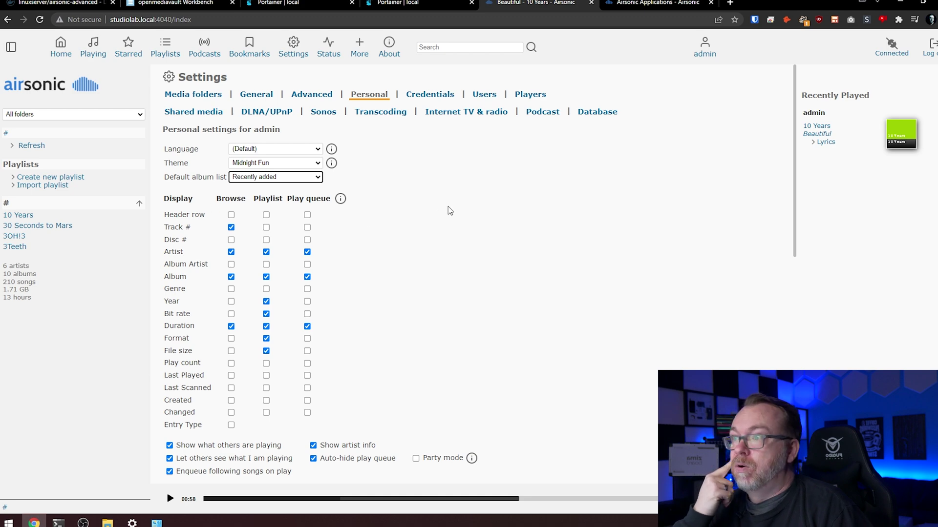
Turn keyboard shortcuts off, pick the glasses emoji as personal image, and save the settings.
{"action": "scroll", "coordinate": [490, 290], "scroll_direction": "down", "scroll_amount": 10}
{"action": "scroll", "coordinate": [436, 273], "scroll_direction": "up", "scroll_amount": 4}
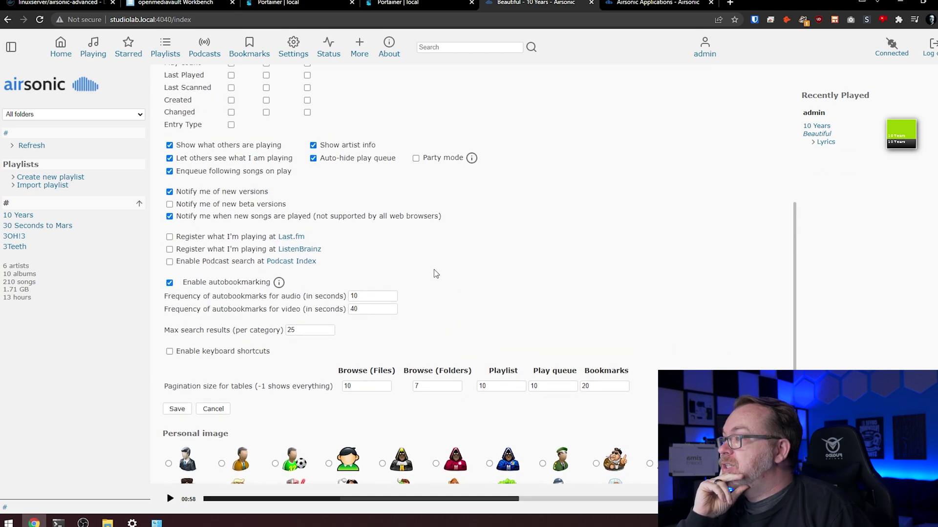
{"action": "scroll", "coordinate": [432, 215], "scroll_direction": "up", "scroll_amount": 1}
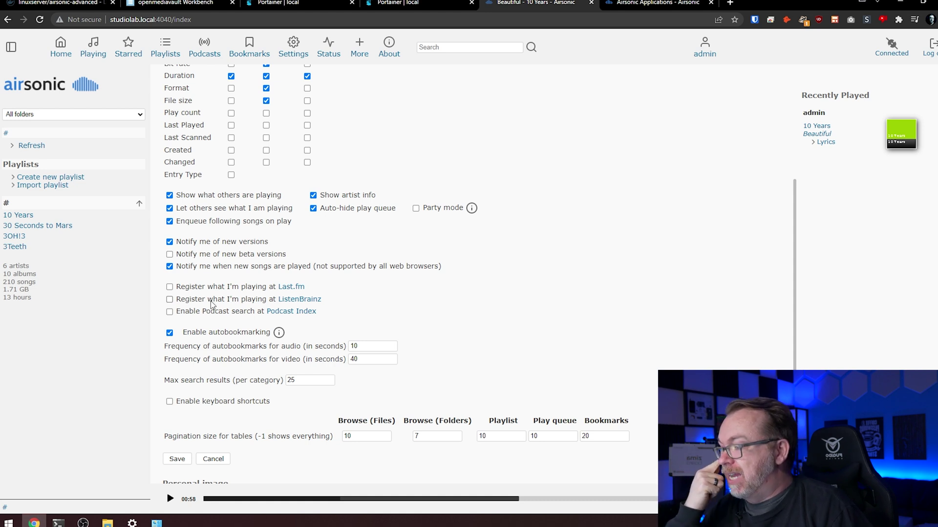
{"action": "scroll", "coordinate": [211, 304], "scroll_direction": "down", "scroll_amount": 2}
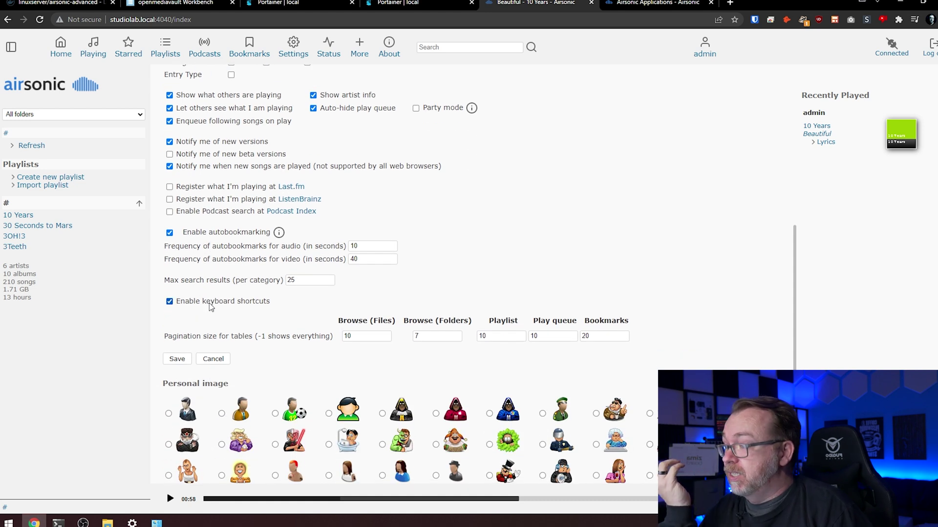
{"action": "left_click", "coordinate": [211, 303]}
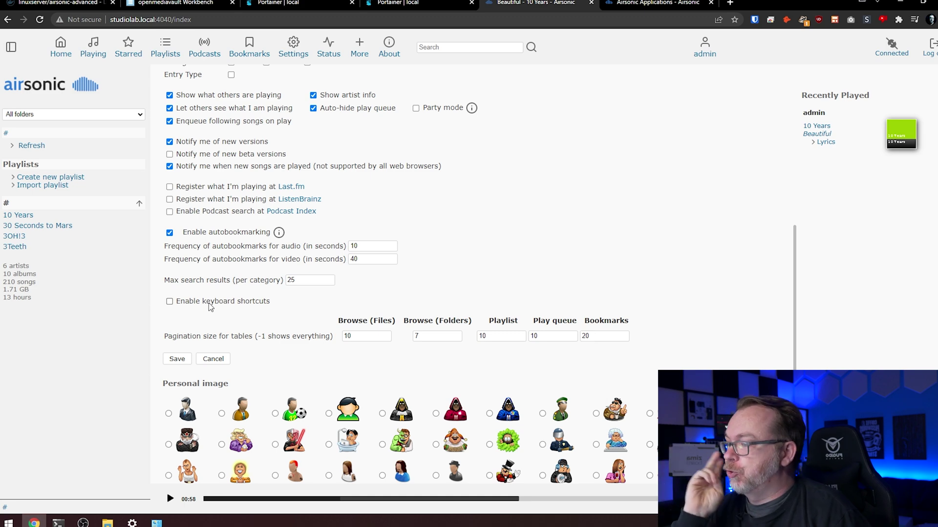
{"action": "scroll", "coordinate": [208, 297], "scroll_direction": "down", "scroll_amount": 3}
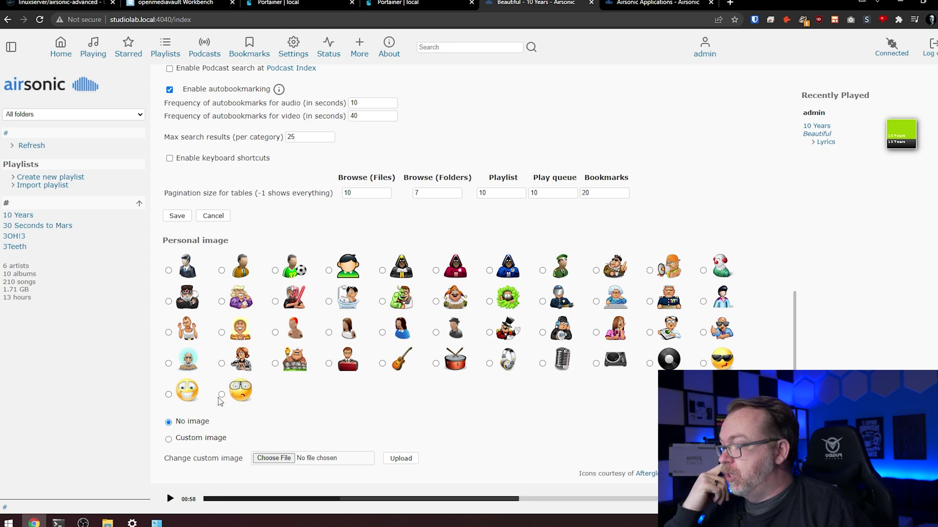
{"action": "left_click", "coordinate": [222, 395]}
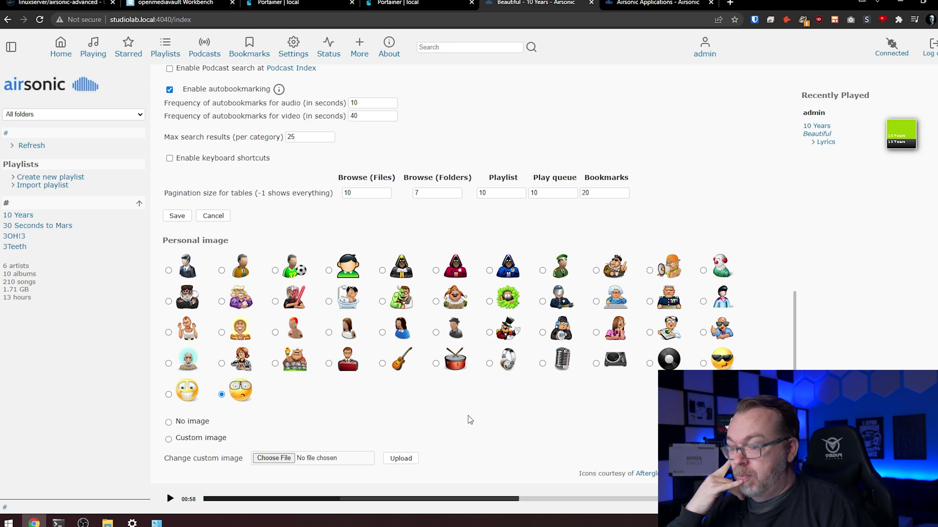
{"action": "scroll", "coordinate": [488, 417], "scroll_direction": "up", "scroll_amount": 12}
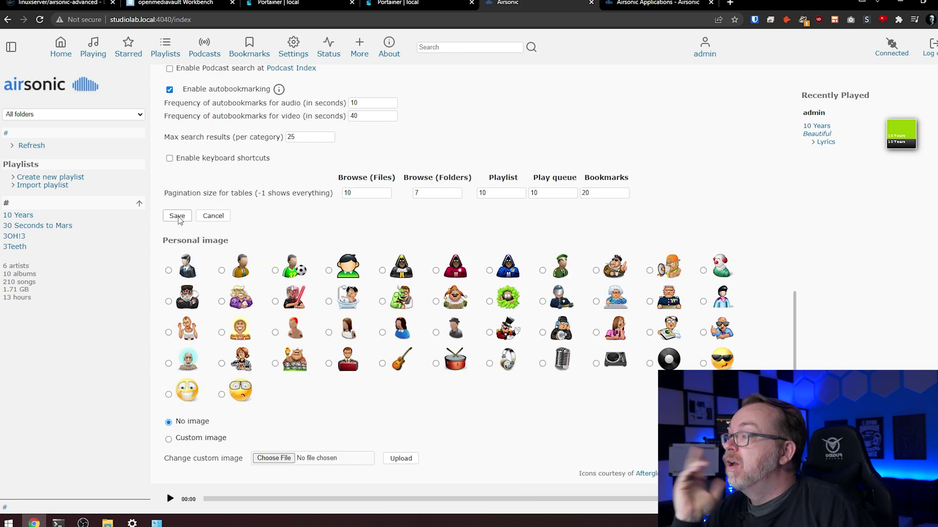
{"action": "left_click", "coordinate": [177, 216]}
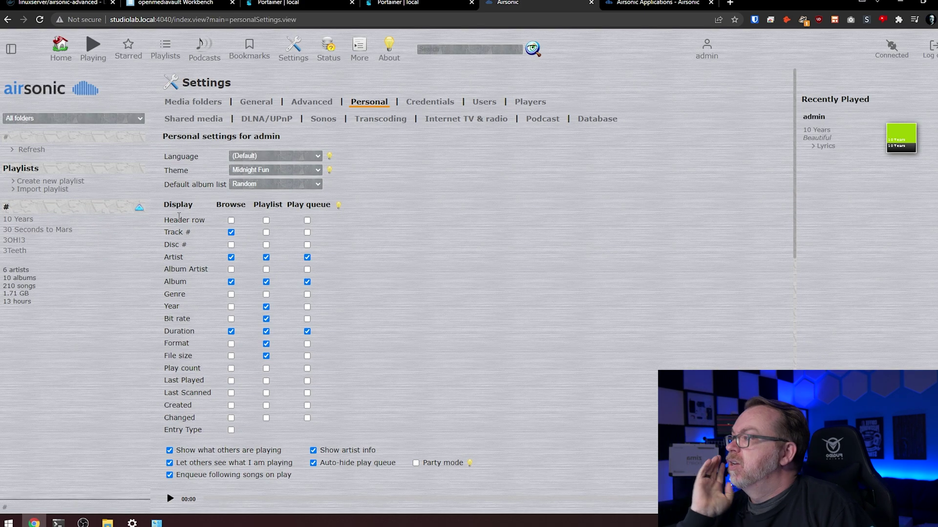
Change the personal theme to Back In Black and save the settings.
{"action": "left_click", "coordinate": [238, 171]}
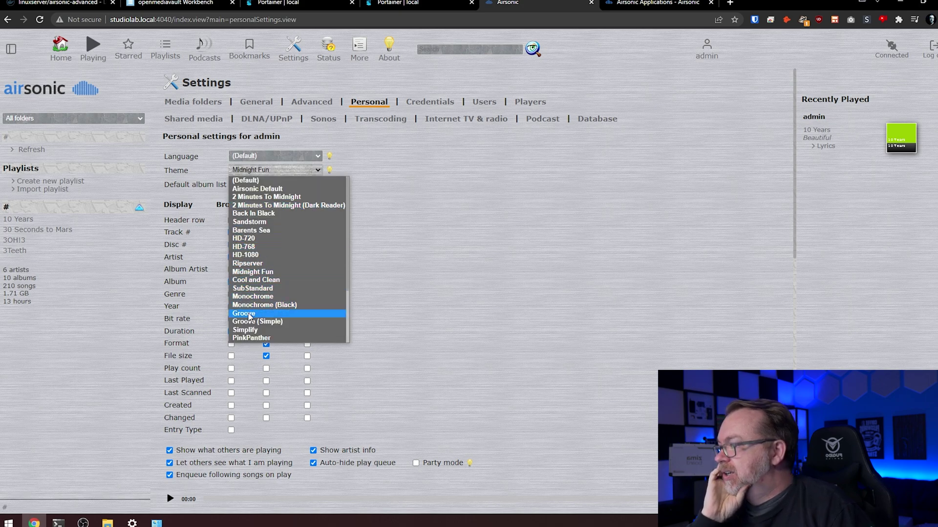
{"action": "left_click", "coordinate": [249, 213]}
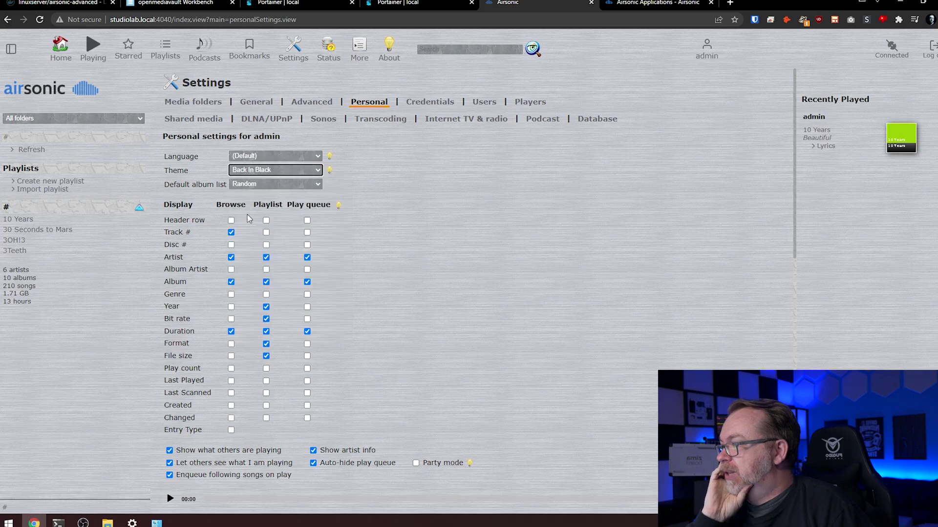
{"action": "scroll", "coordinate": [242, 203], "scroll_direction": "down", "scroll_amount": 5}
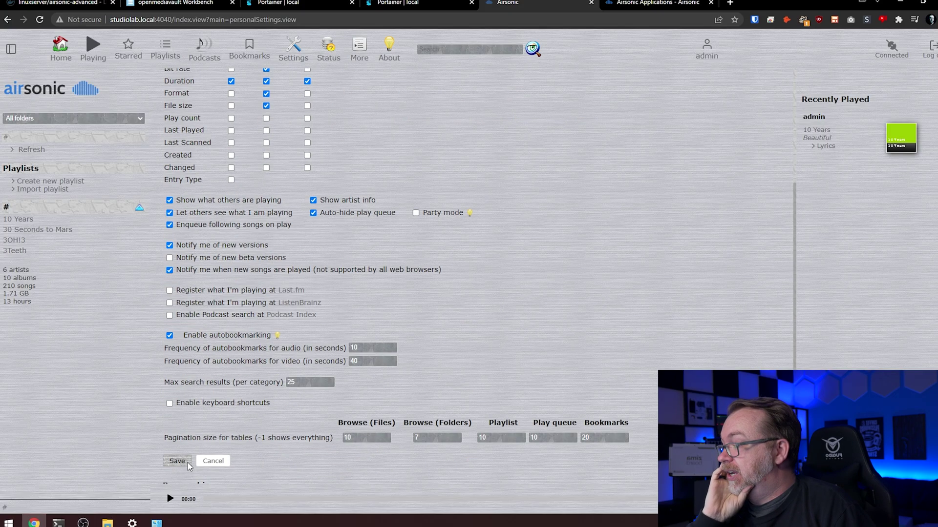
{"action": "left_click", "coordinate": [185, 459]}
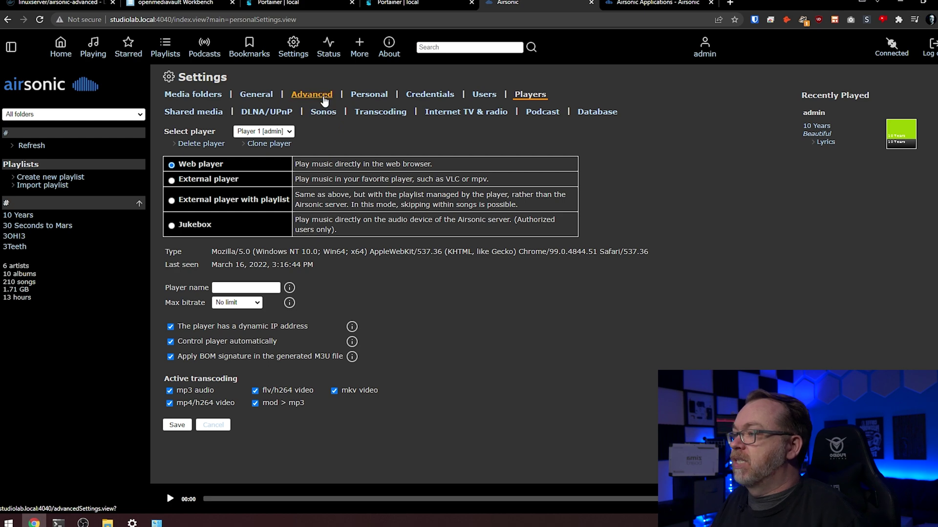
Open the Advanced settings tab showing bandwidth limits, SMTP, CAPTCHA and LDAP options.
{"action": "left_click", "coordinate": [323, 101]}
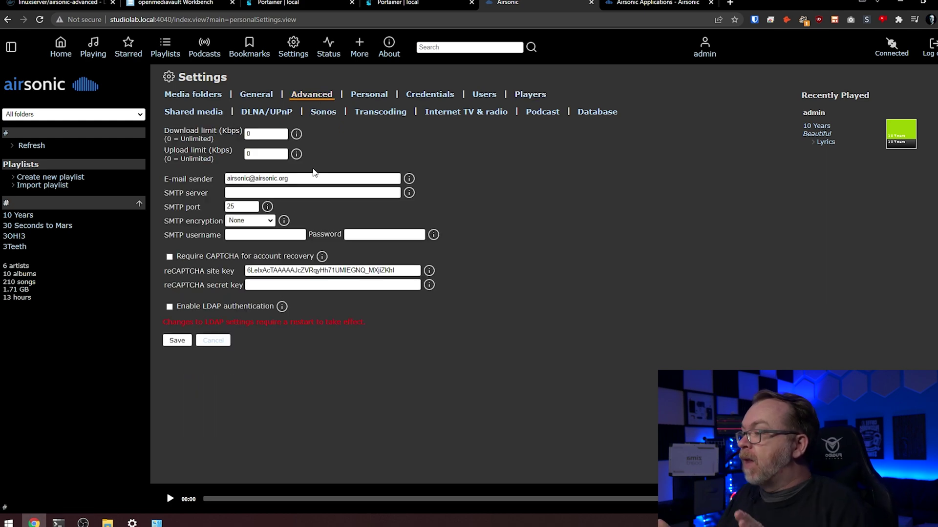